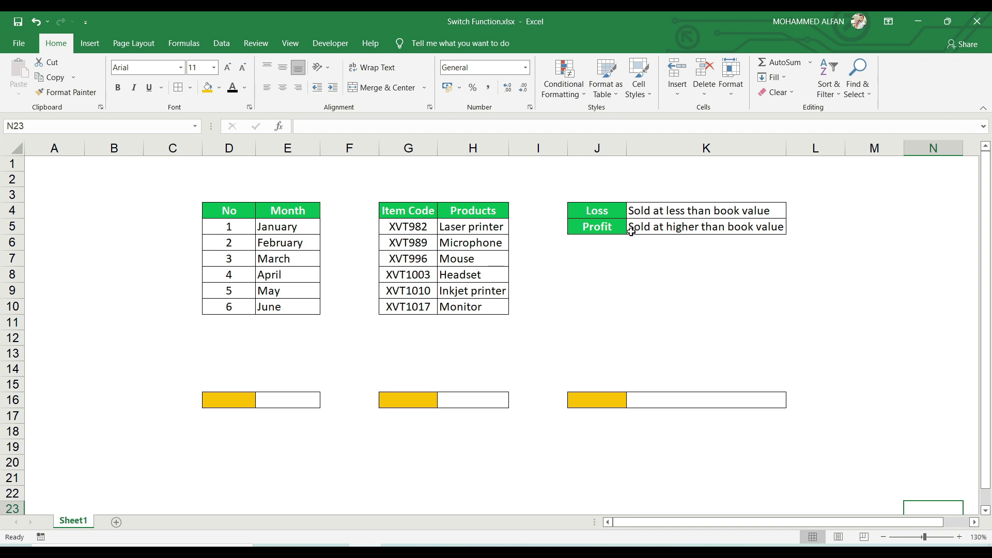
- Point out the month numbers, month names, item codes, product names and Loss/Profit entries
{"action": "left_click_drag", "start_coordinate": [229, 213], "coordinate": [230, 306]}
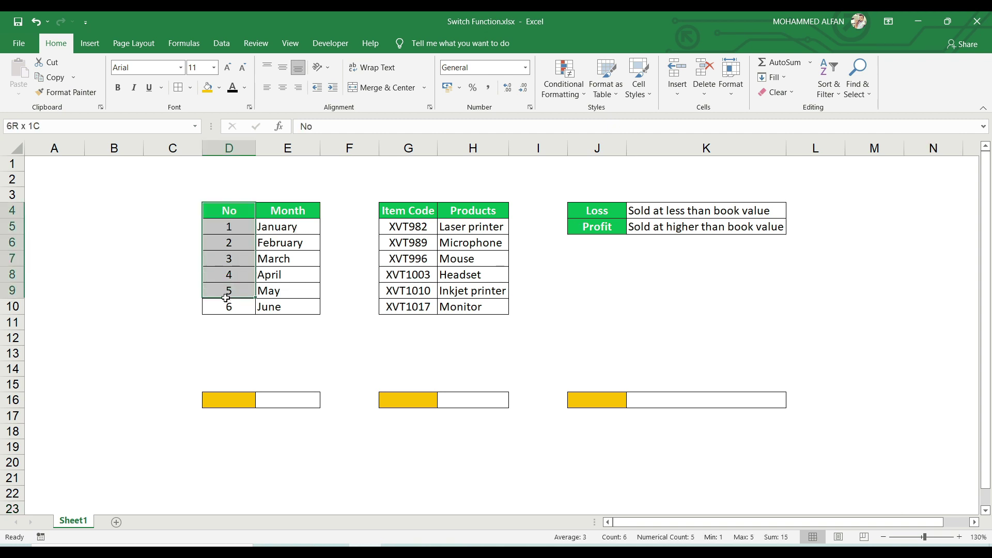
{"action": "left_click_drag", "start_coordinate": [288, 211], "coordinate": [279, 305]}
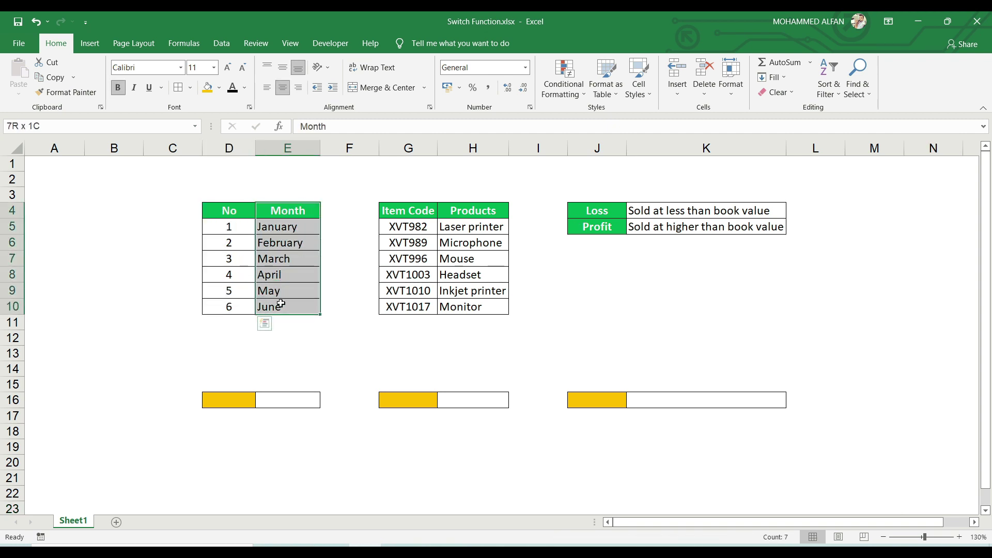
{"action": "left_click", "coordinate": [404, 211]}
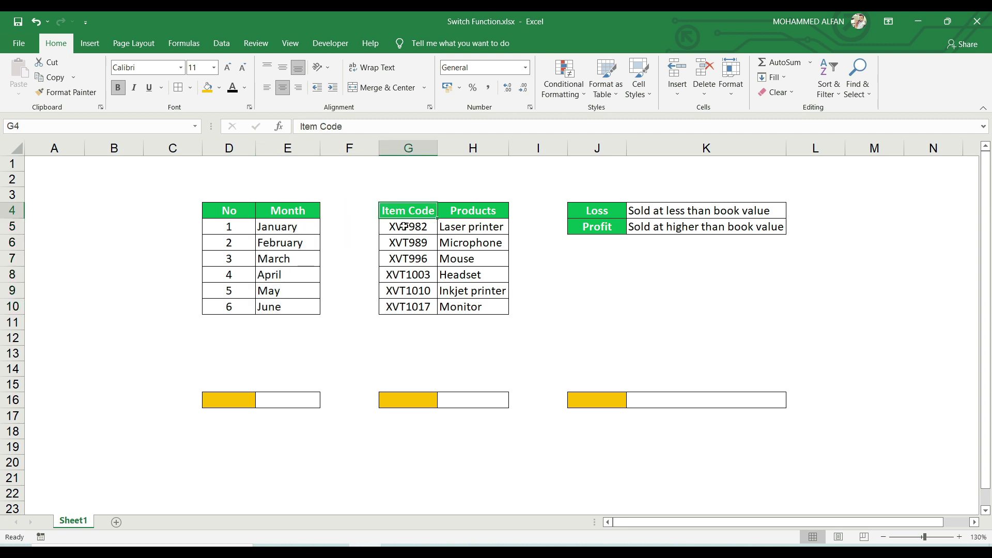
{"action": "left_click_drag", "start_coordinate": [407, 226], "coordinate": [408, 306]}
{"action": "left_click_drag", "start_coordinate": [407, 209], "coordinate": [408, 306]}
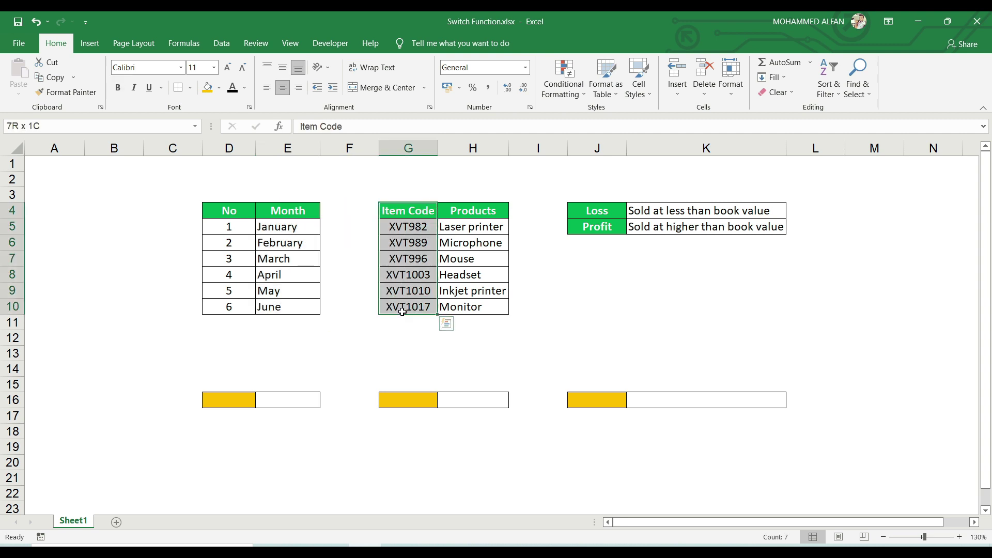
{"action": "left_click_drag", "start_coordinate": [408, 226], "coordinate": [408, 258]}
{"action": "left_click_drag", "start_coordinate": [471, 210], "coordinate": [471, 306]}
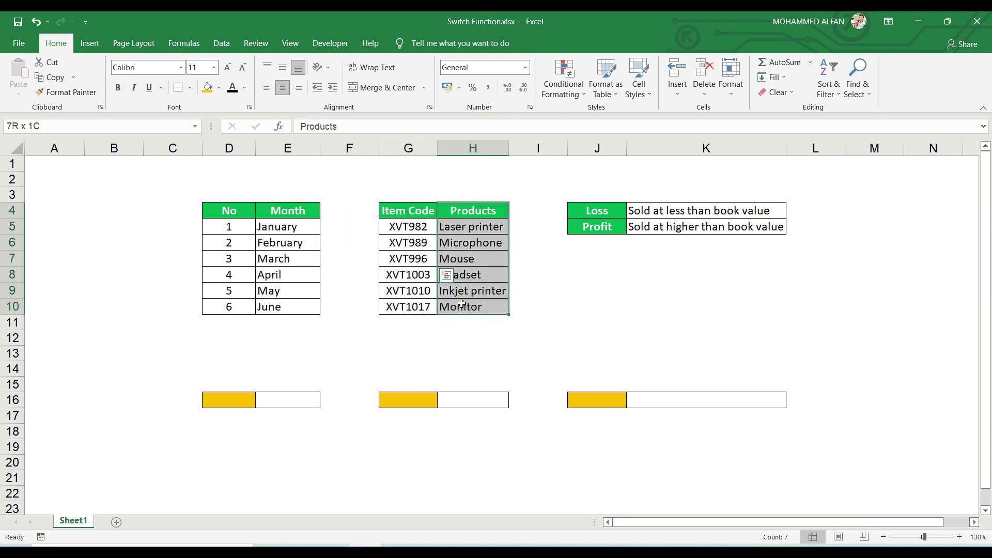
{"action": "left_click", "coordinate": [599, 209]}
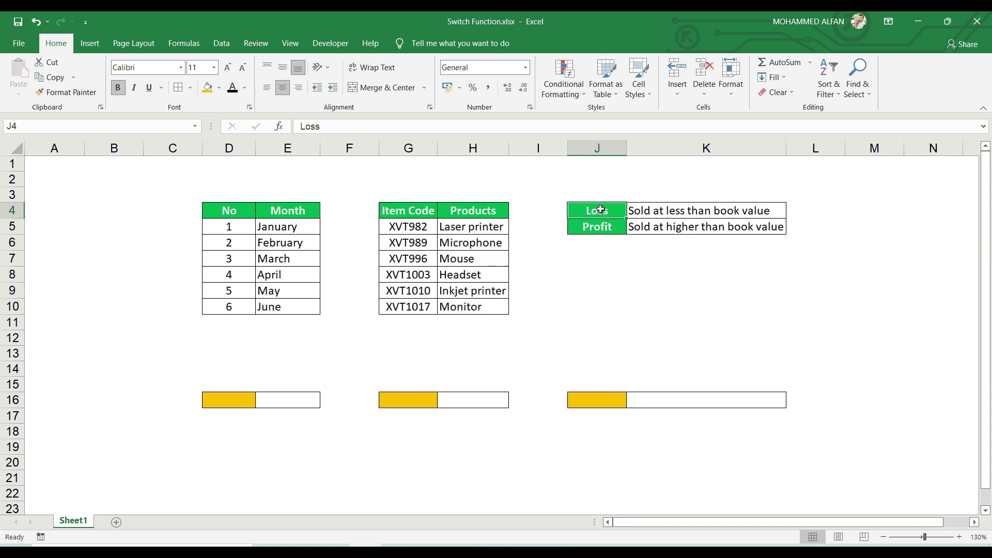
{"action": "left_click_drag", "start_coordinate": [600, 209], "coordinate": [599, 226]}
{"action": "left_click", "coordinate": [706, 211]}
{"action": "left_click", "coordinate": [706, 226]}
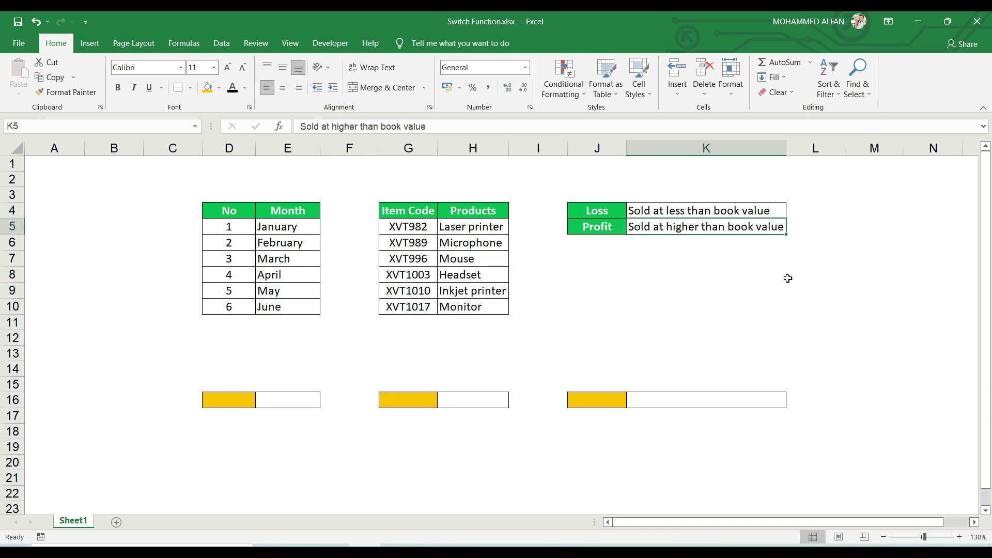
- Enter 1 in the yellow input cell D16
{"action": "left_click", "coordinate": [229, 399]}
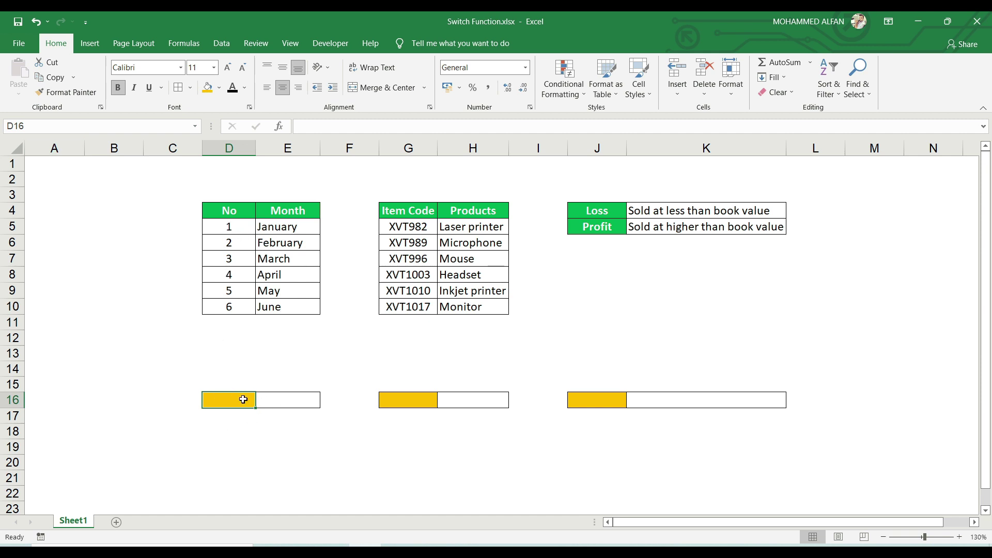
{"action": "left_click", "coordinate": [291, 401]}
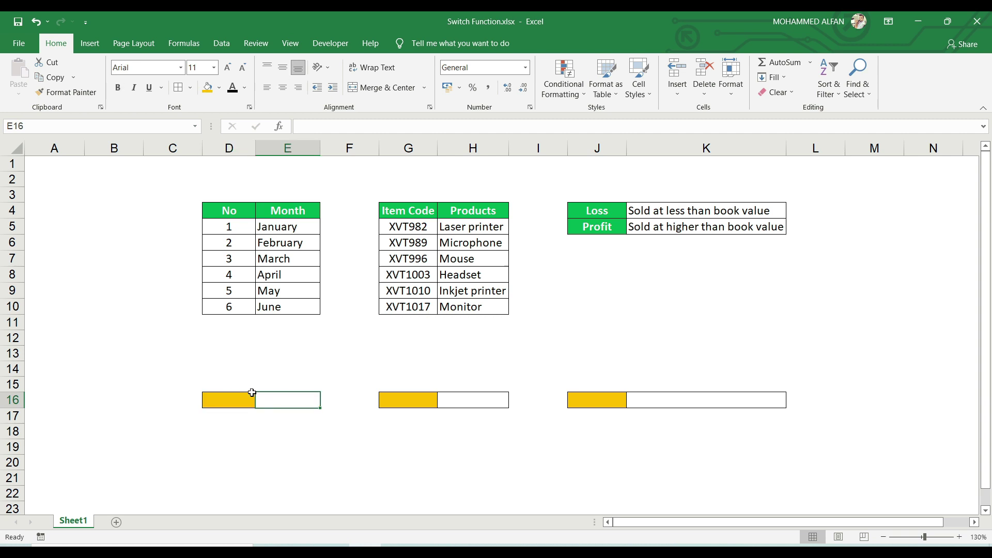
{"action": "left_click", "coordinate": [238, 398]}
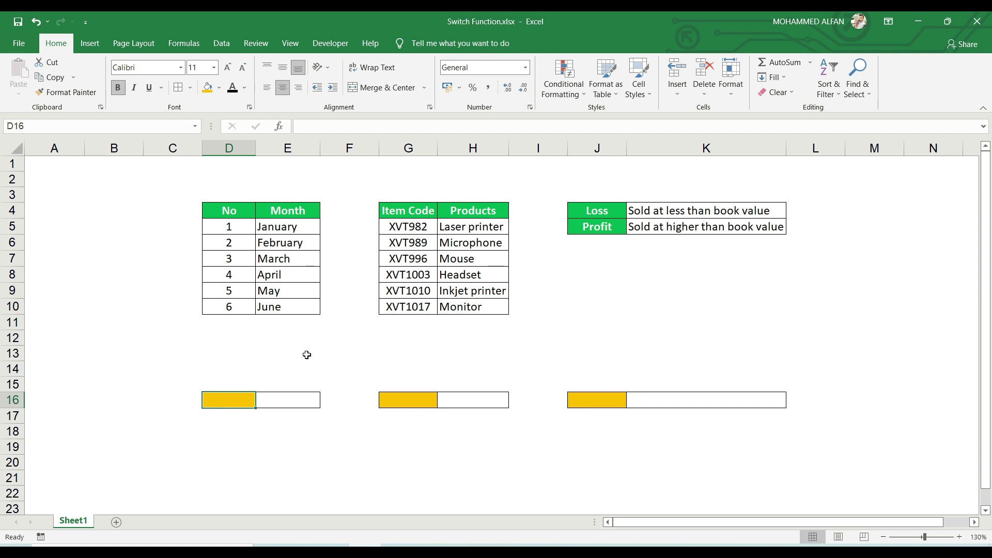
{"action": "type", "text": "1"}
{"action": "key", "text": "Tab"}
- Start E16's SWITCH formula testing D16, with D5 mapping to January in E5
{"action": "type", "text": "=sw"}
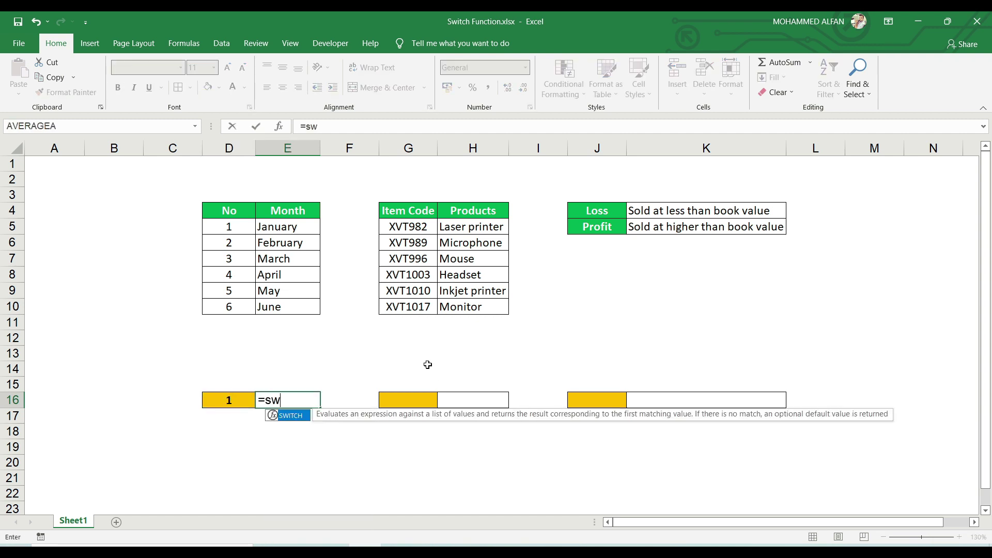
{"action": "double_click", "coordinate": [305, 417]}
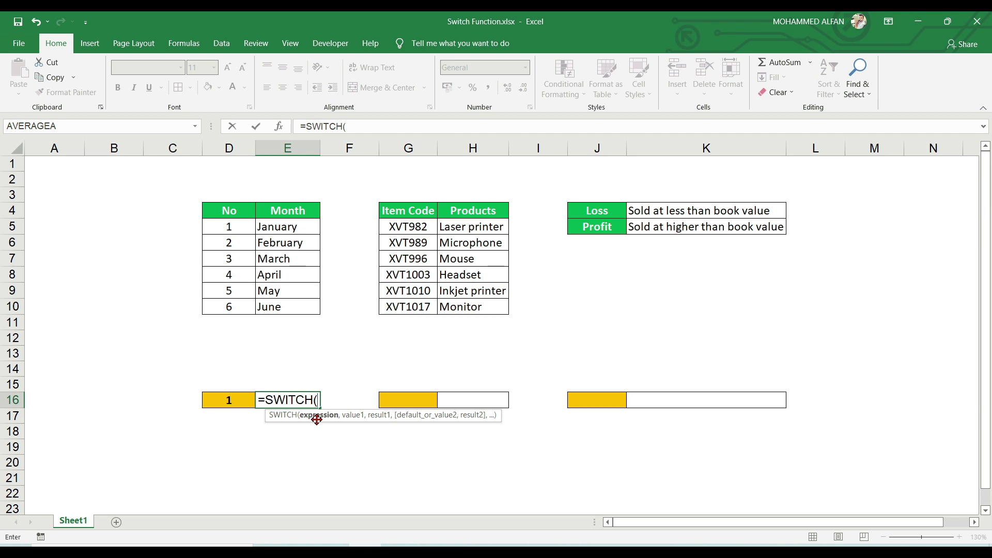
{"action": "left_click", "coordinate": [229, 399]}
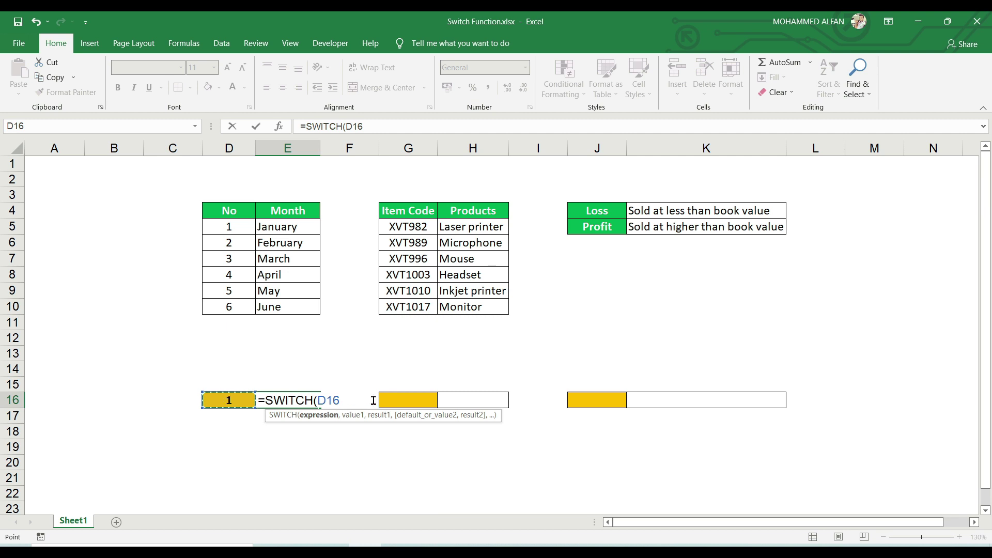
{"action": "type", "text": ","}
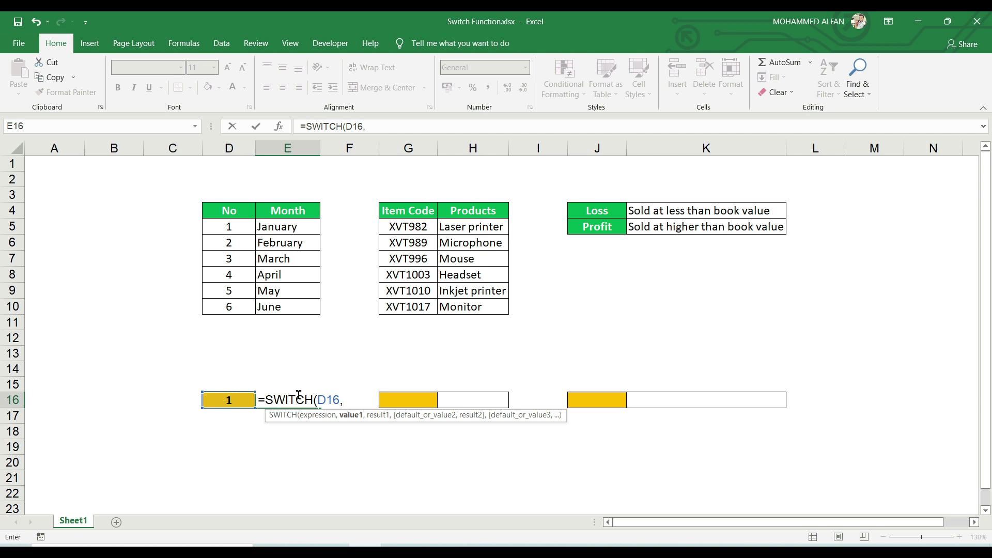
{"action": "left_click", "coordinate": [240, 222]}
{"action": "type", "text": ","}
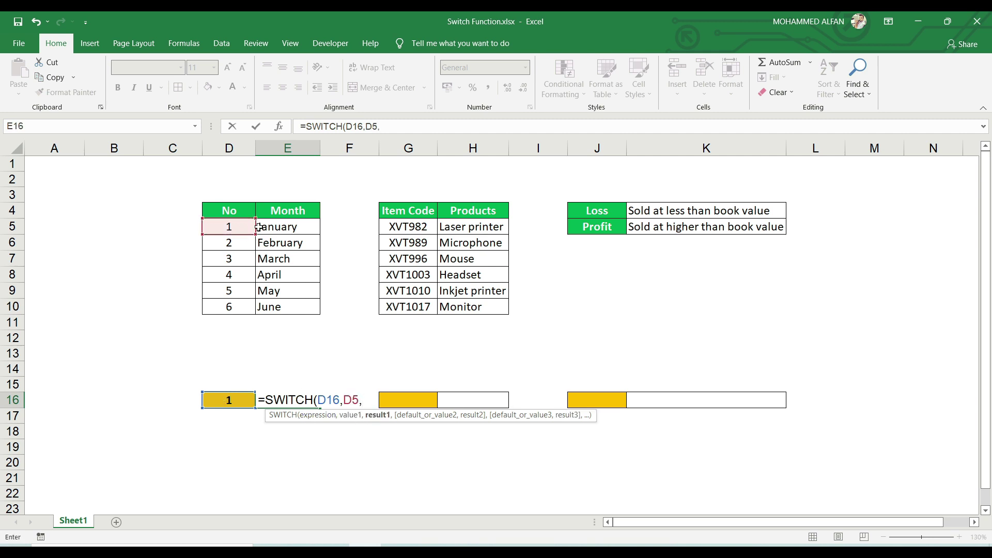
{"action": "left_click", "coordinate": [260, 228]}
{"action": "type", "text": ","}
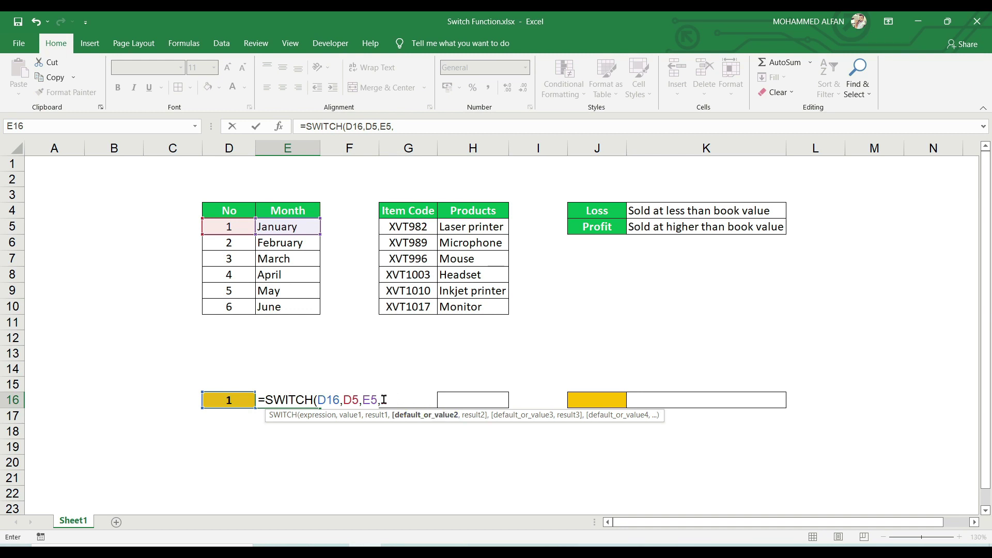
- Add the remaining number–month pairs D6:E6 through D10:E10 to the SWITCH formula
{"action": "left_click", "coordinate": [237, 244]}
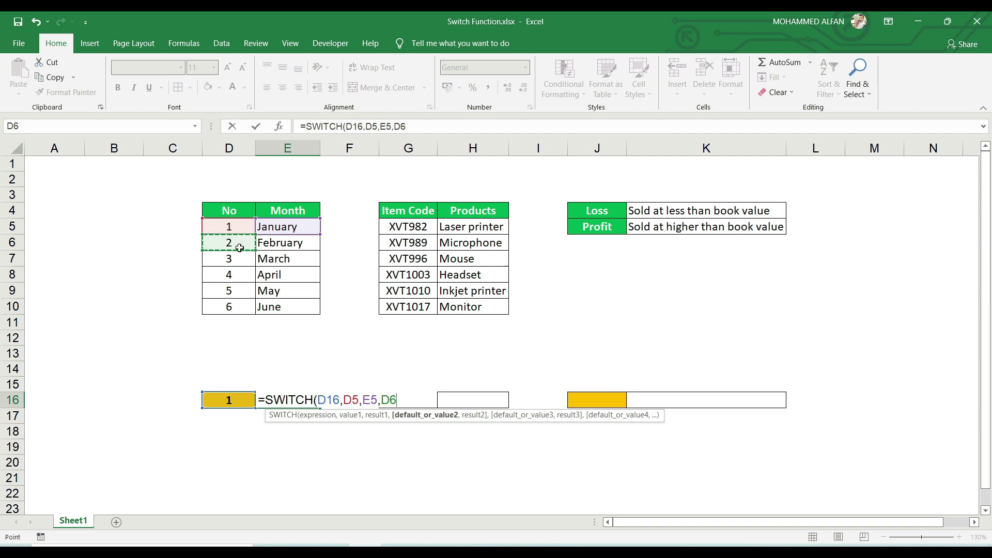
{"action": "type", "text": ","}
{"action": "left_click", "coordinate": [267, 239]}
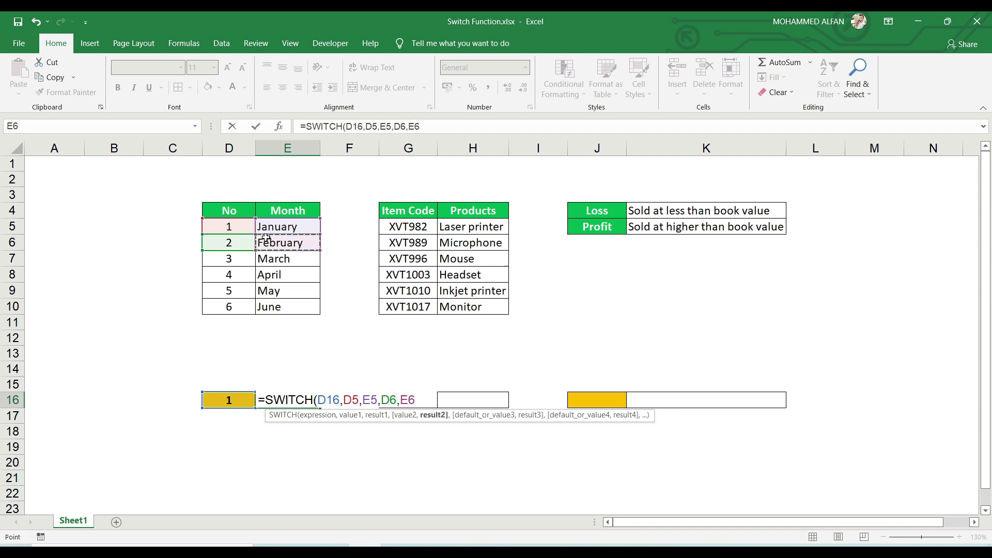
{"action": "type", "text": ","}
{"action": "left_click", "coordinate": [235, 259]}
{"action": "type", "text": ","}
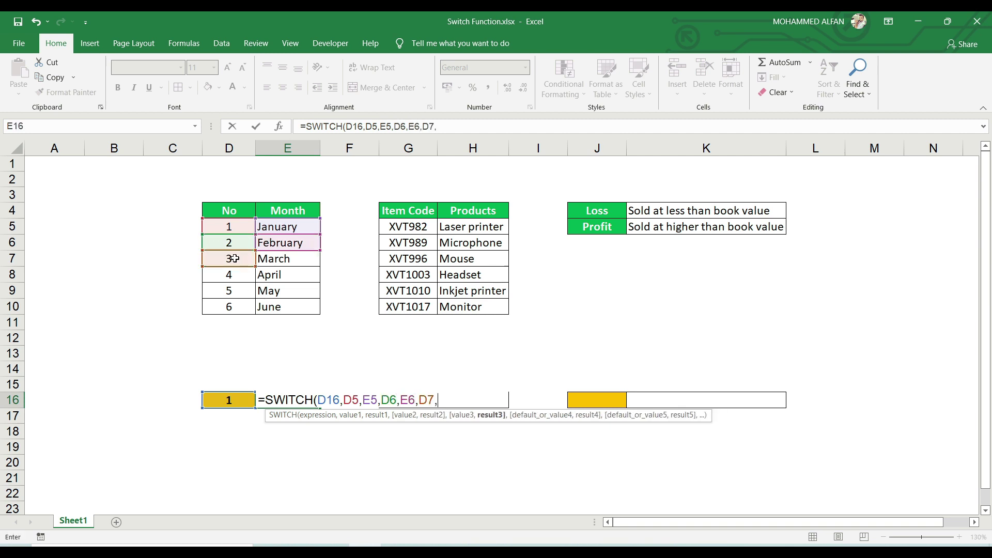
{"action": "left_click", "coordinate": [274, 258]}
{"action": "type", "text": ","}
{"action": "left_click", "coordinate": [229, 274]}
{"action": "type", "text": ","}
{"action": "left_click", "coordinate": [274, 290]}
{"action": "left_click", "coordinate": [299, 307]}
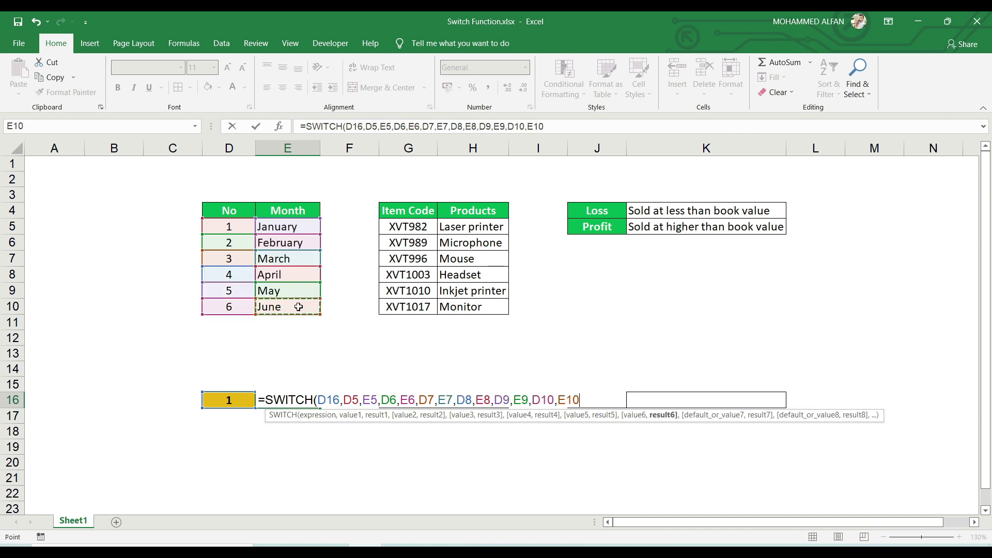
- Commit E16's formula, then try 2, 3 and 6 in D16, ending with June
{"action": "type", "text": ")"}
{"action": "key", "text": "Return"}
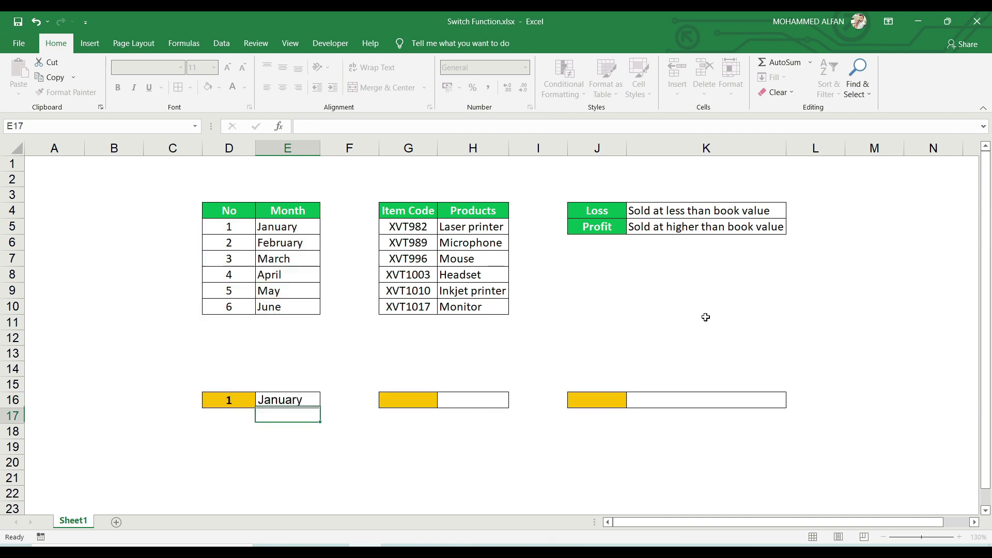
{"action": "left_click", "coordinate": [233, 403]}
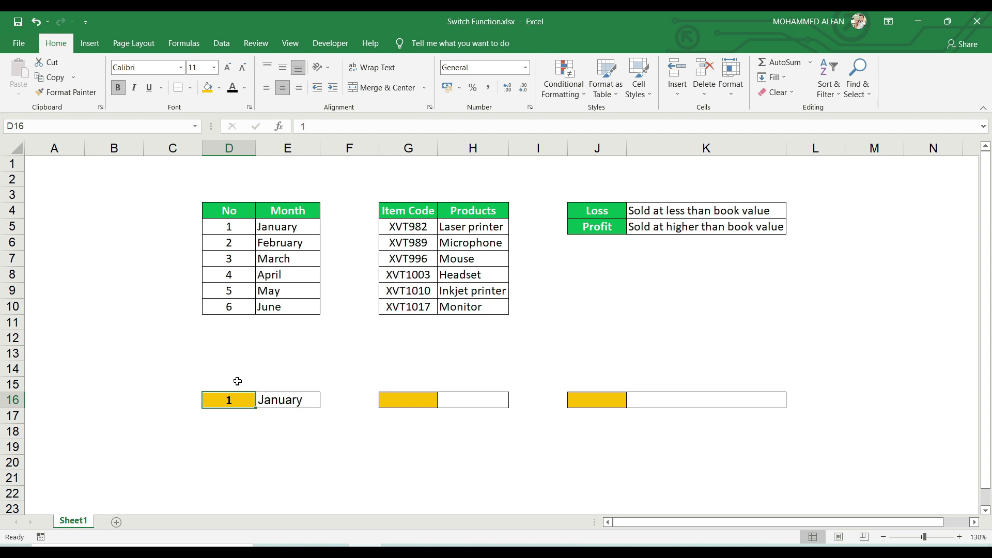
{"action": "type", "text": "2"}
{"action": "key", "text": "Return"}
{"action": "key", "text": "Up"}
{"action": "type", "text": "3"}
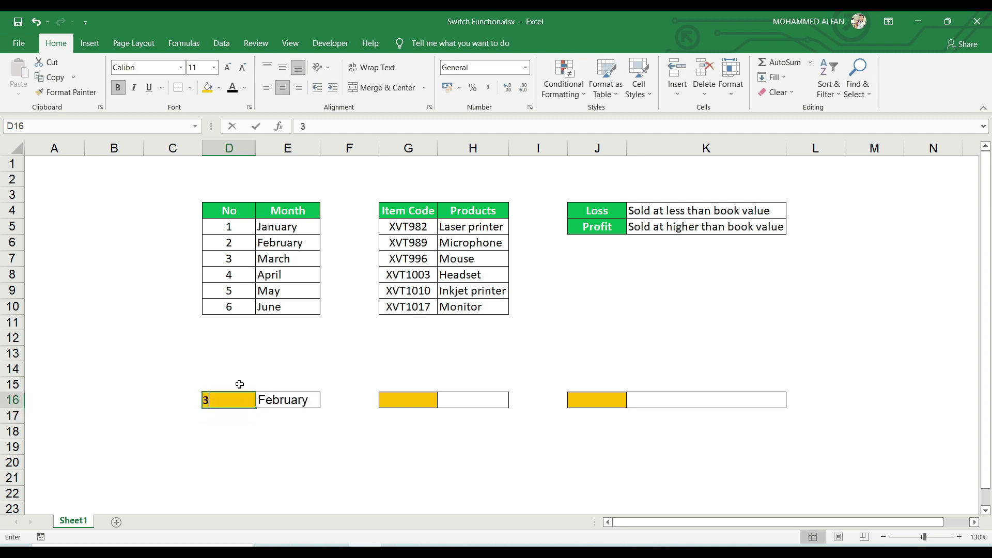
{"action": "key", "text": "Return"}
{"action": "key", "text": "Up"}
{"action": "type", "text": "6"}
{"action": "key", "text": "Return"}
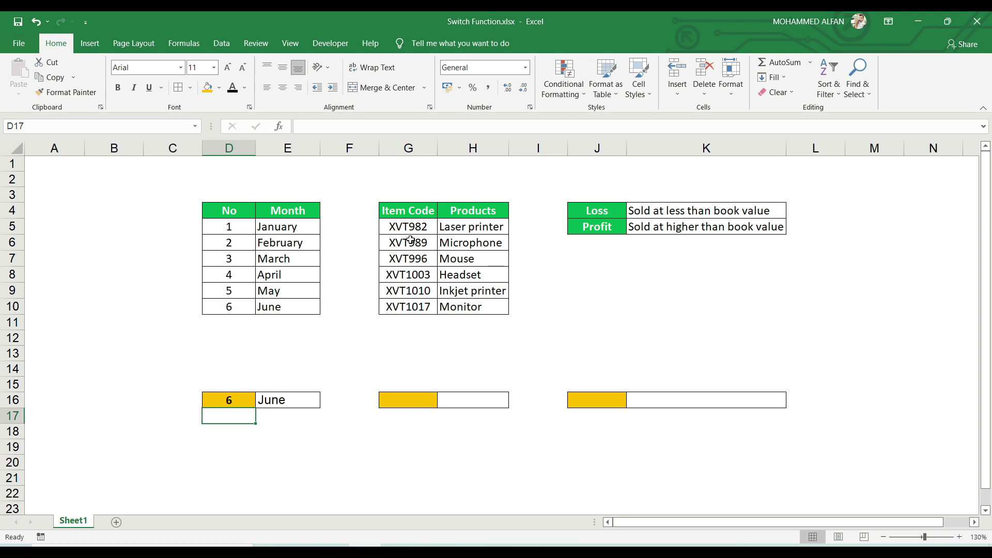
{"action": "left_click", "coordinate": [419, 223]}
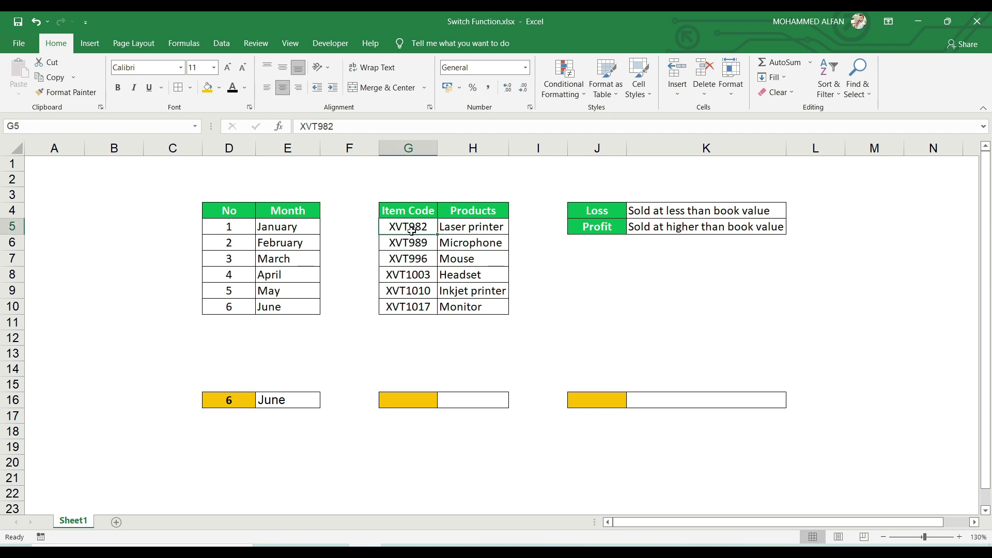
- Build =SWITCH(G16,G5,H5,G6,H6) in H16, mapping XVT982 to Laser printer and XVT989 to Microphone
{"action": "left_click", "coordinate": [412, 400]}
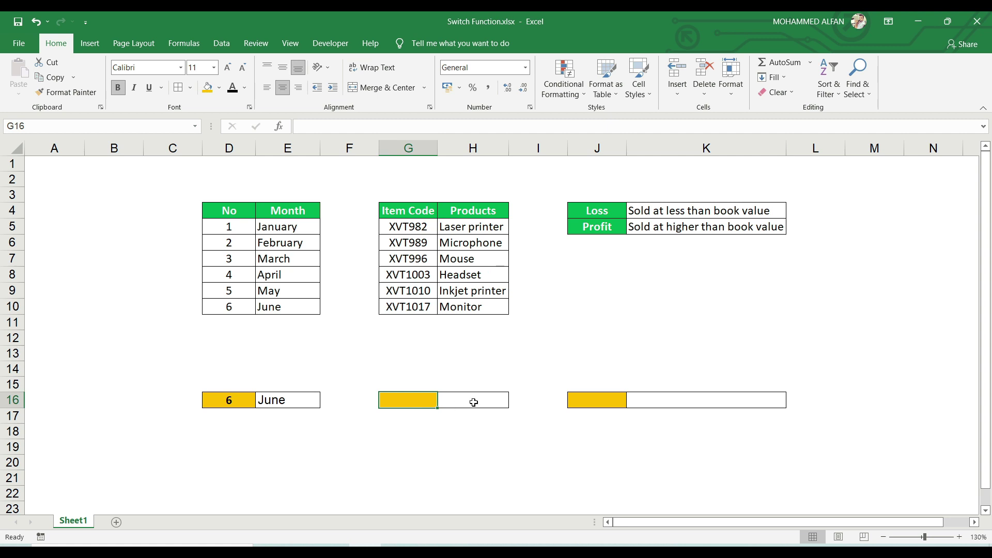
{"action": "left_click", "coordinate": [474, 399]}
{"action": "type", "text": "="}
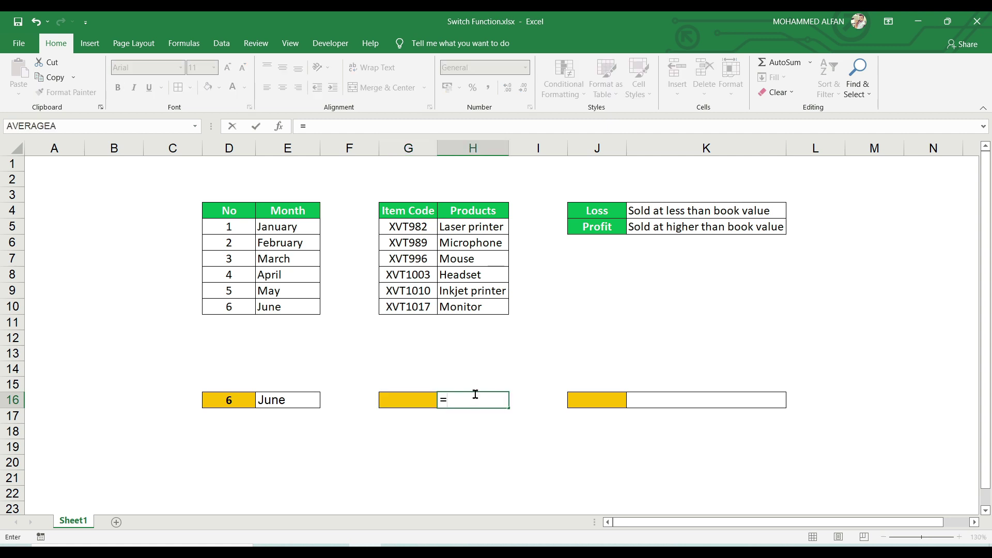
{"action": "type", "text": "SWITCH("}
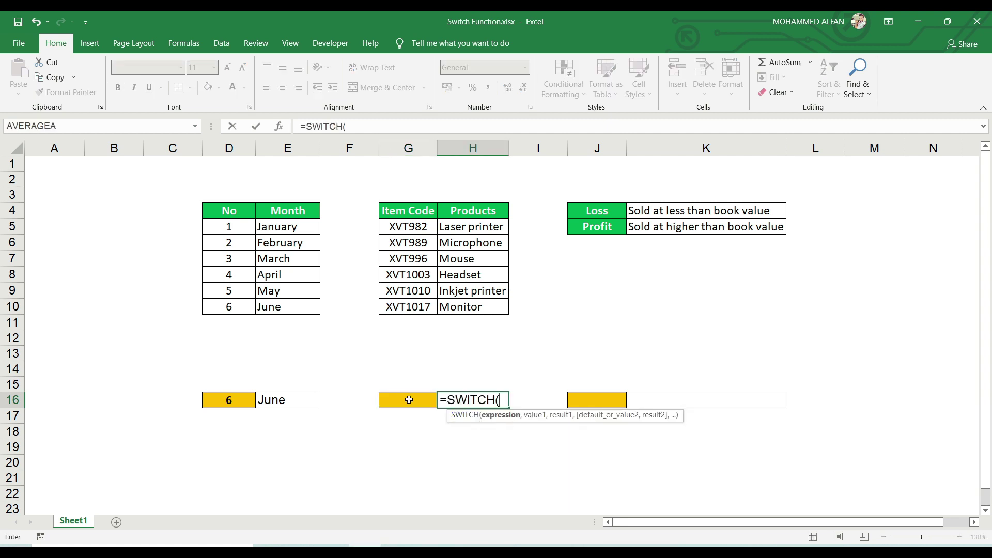
{"action": "left_click", "coordinate": [413, 401]}
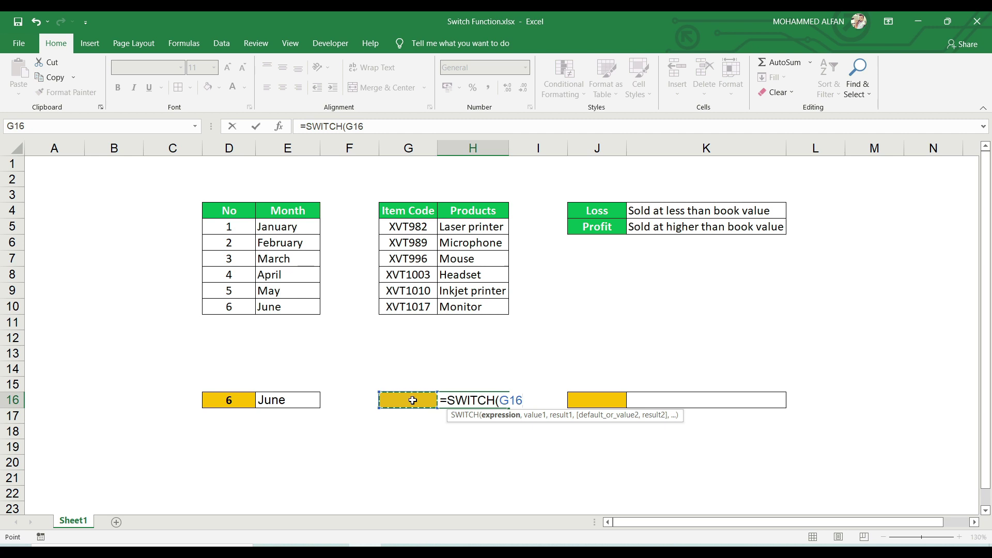
{"action": "type", "text": ","}
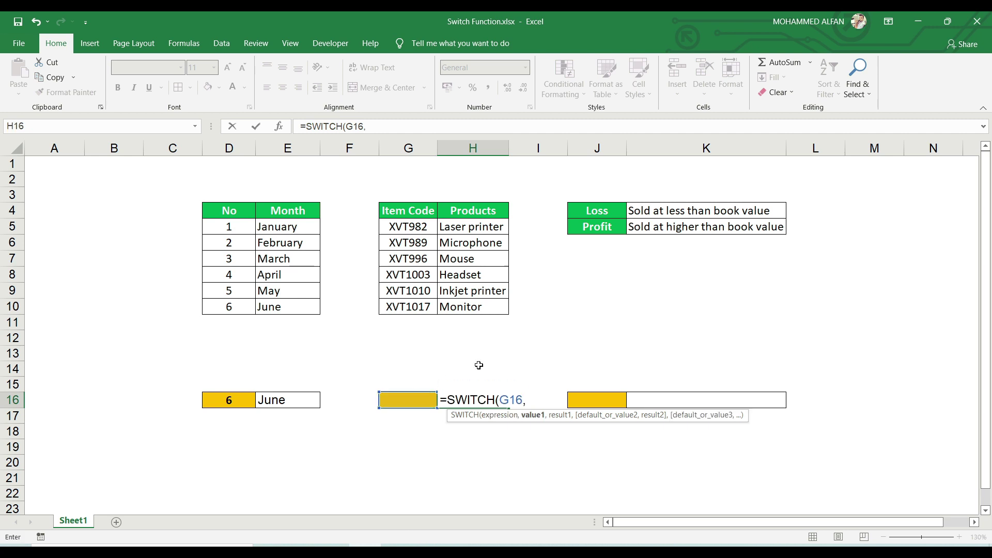
{"action": "left_click", "coordinate": [398, 231]}
{"action": "type", "text": ","}
{"action": "left_click", "coordinate": [458, 228]}
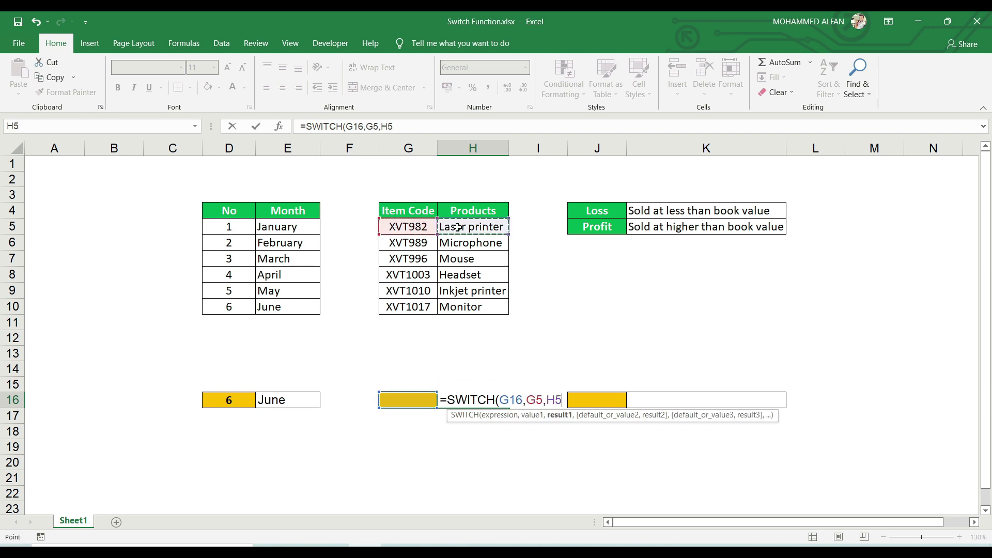
{"action": "type", "text": ","}
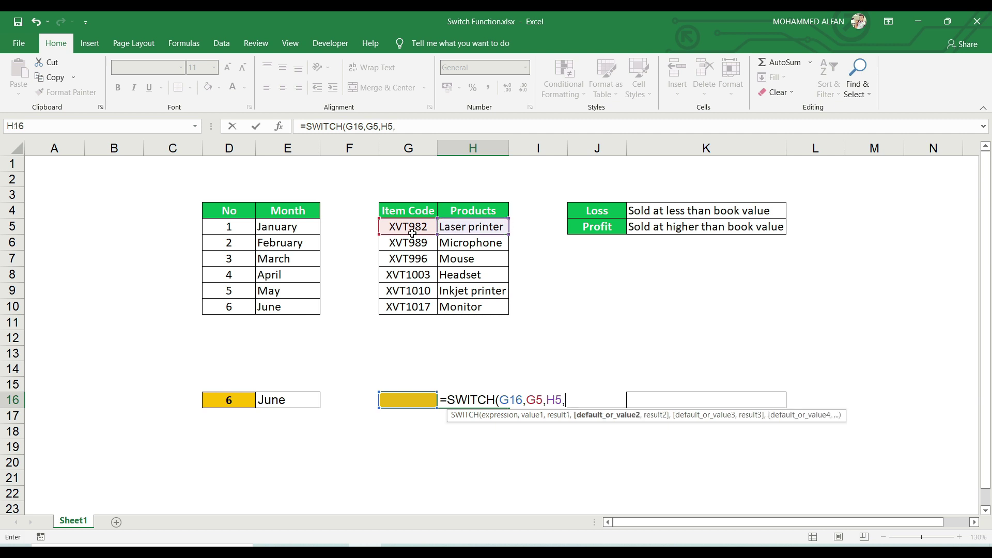
{"action": "left_click", "coordinate": [405, 242]}
{"action": "type", "text": ","}
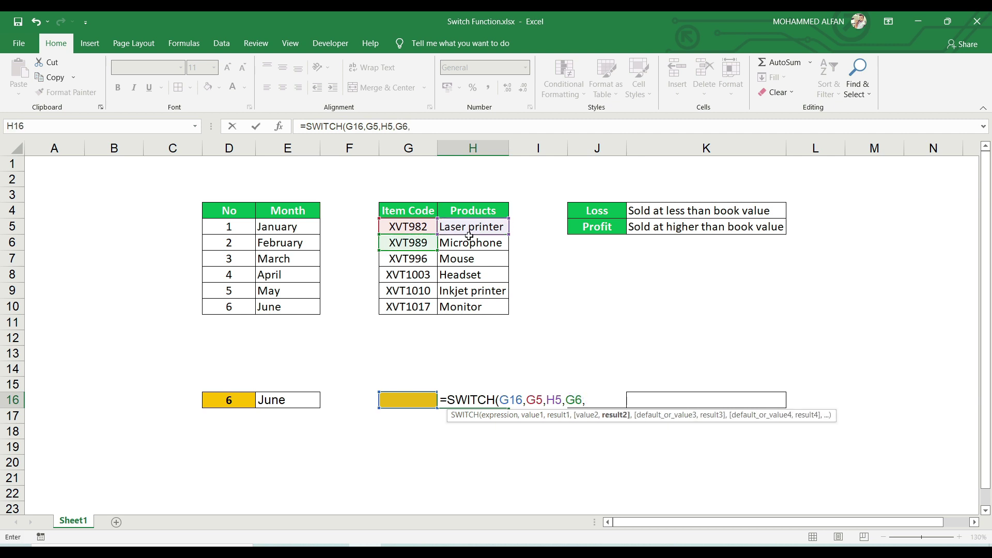
{"action": "left_click", "coordinate": [472, 245]}
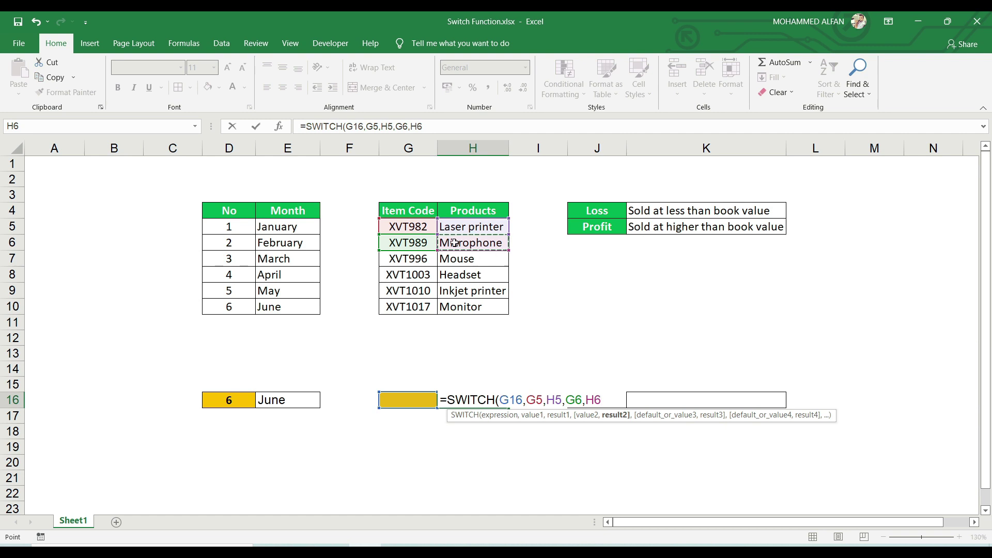
- Commit H16's SWITCH formula and enter item code XVT982 in G16
{"action": "key", "text": "Return"}
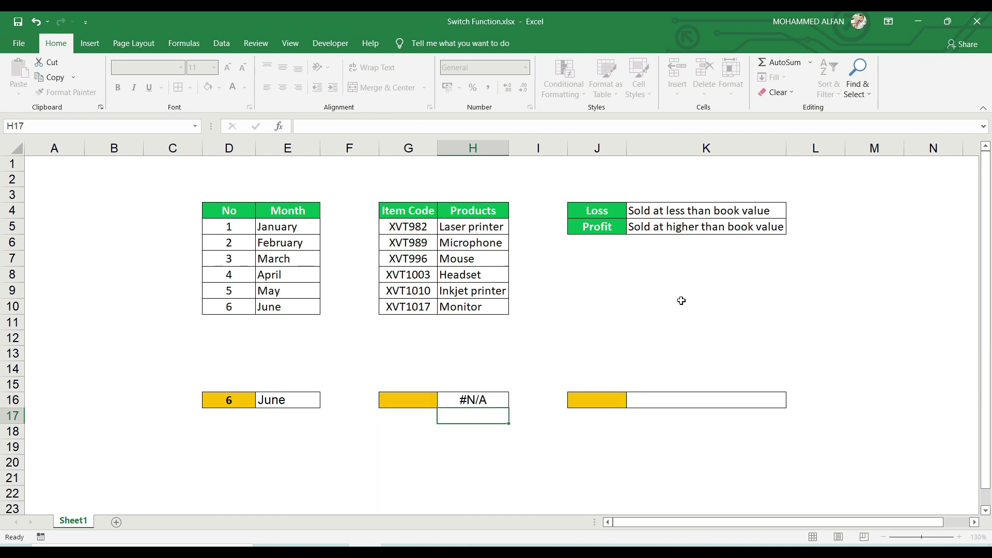
{"action": "left_click", "coordinate": [471, 401]}
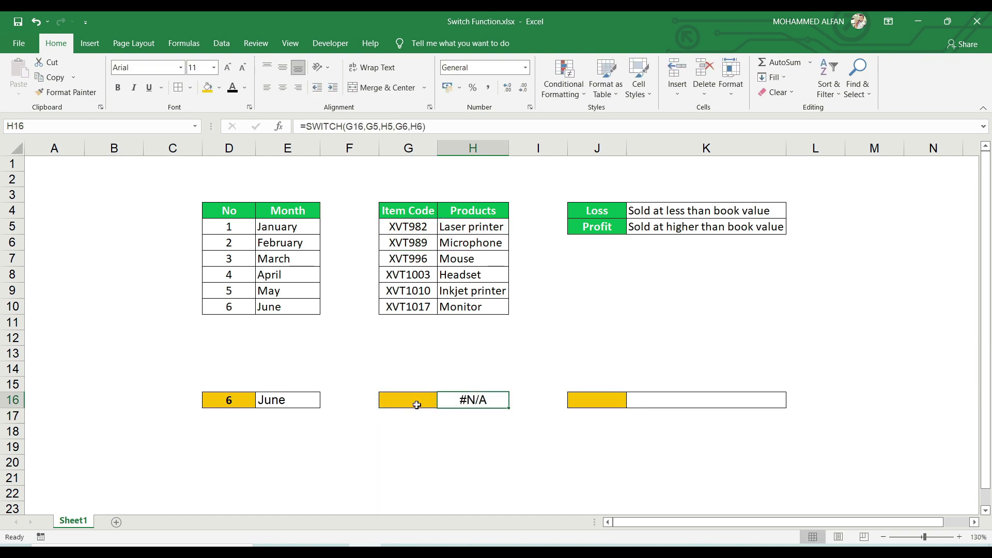
{"action": "left_click", "coordinate": [408, 227]}
{"action": "left_click", "coordinate": [397, 395]}
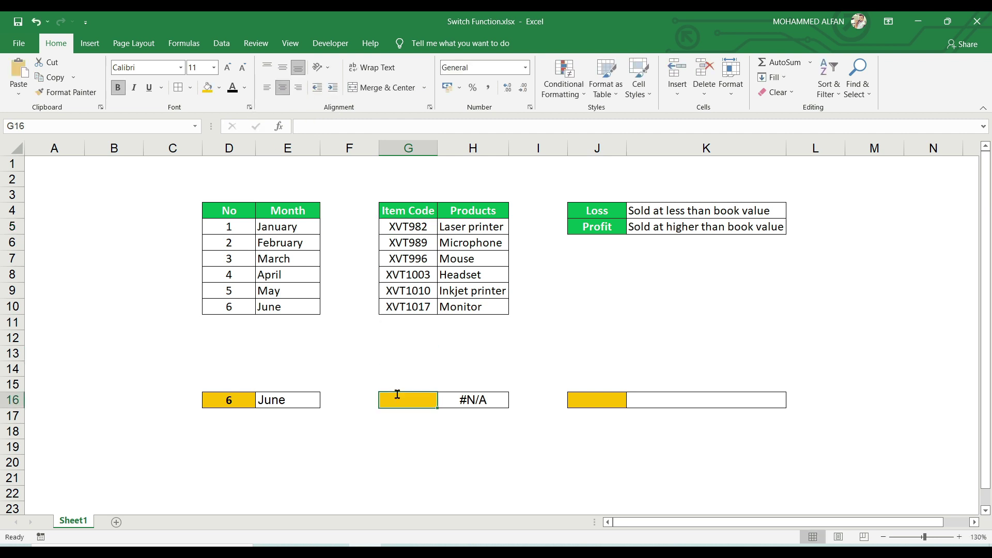
{"action": "type", "text": "XVT982"}
{"action": "key", "text": "Return"}
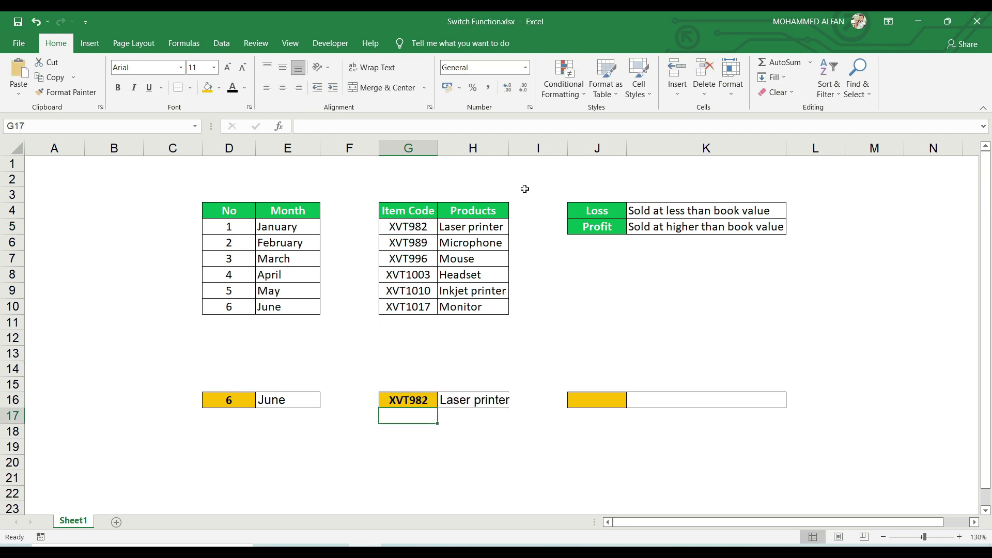
- Widen column H and paste XVT989 from G6 into G16 so H16 shows Microphone
{"action": "left_click_drag", "start_coordinate": [508, 148], "coordinate": [513, 148]}
{"action": "left_click", "coordinate": [493, 404]}
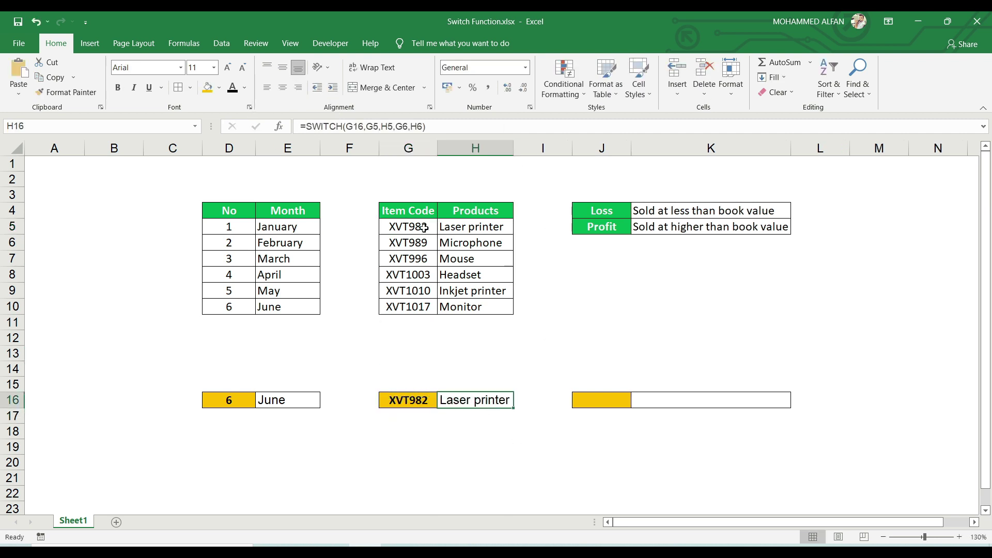
{"action": "double_click", "coordinate": [410, 243]}
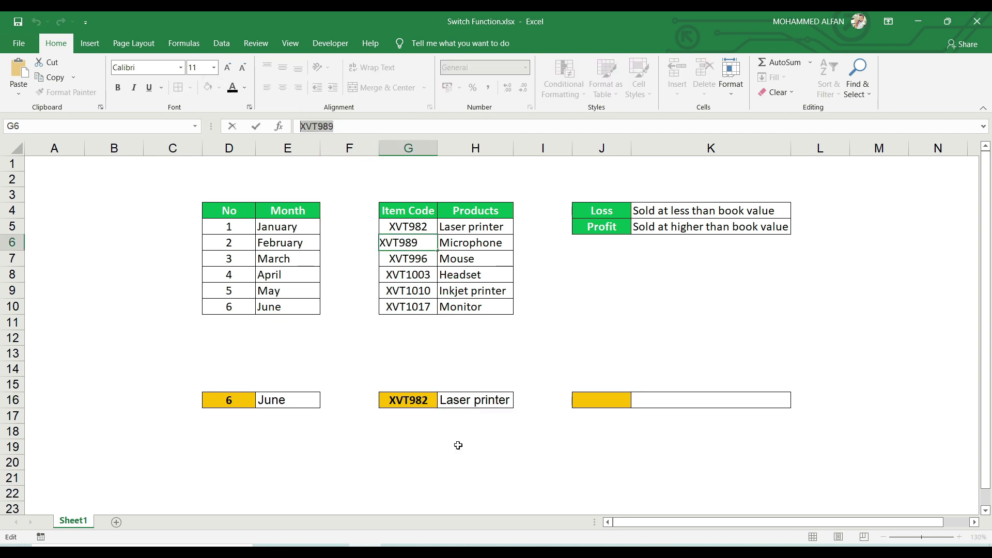
{"action": "double_click", "coordinate": [420, 399]}
{"action": "key", "text": "ctrl+v"}
{"action": "left_click", "coordinate": [462, 452]}
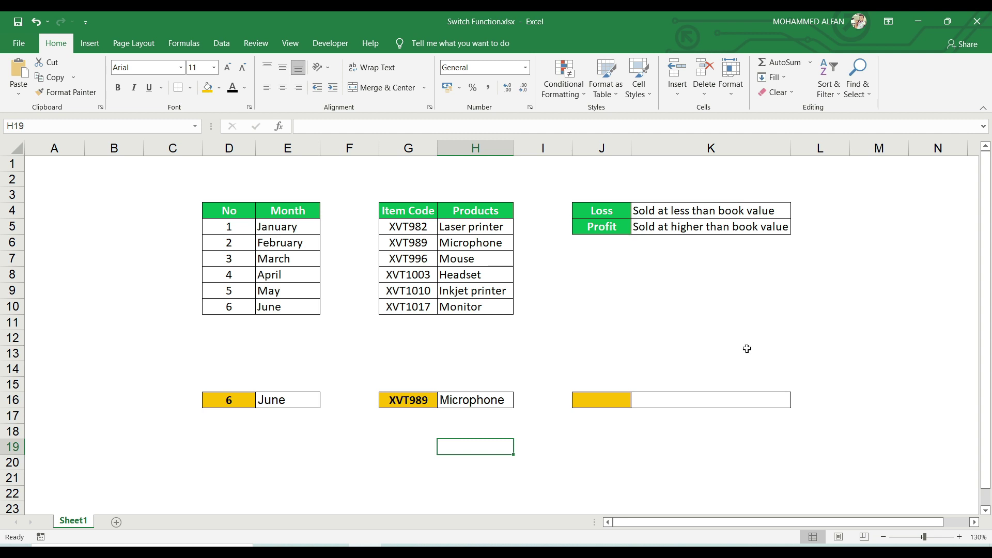
{"action": "left_click", "coordinate": [601, 400]}
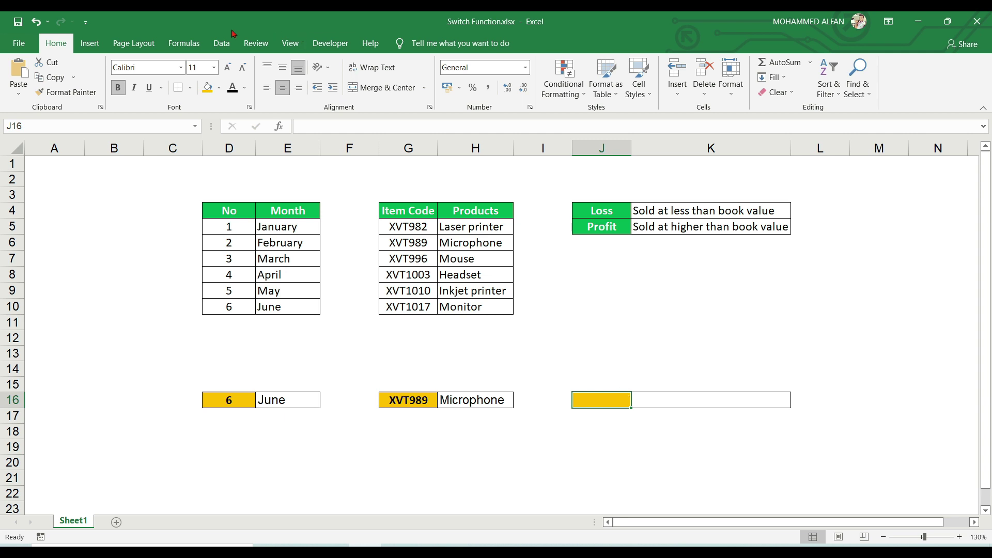
- Add a List data validation to J16 with source $J$4:$J$5
{"action": "left_click", "coordinate": [222, 43]}
{"action": "left_click", "coordinate": [546, 93]}
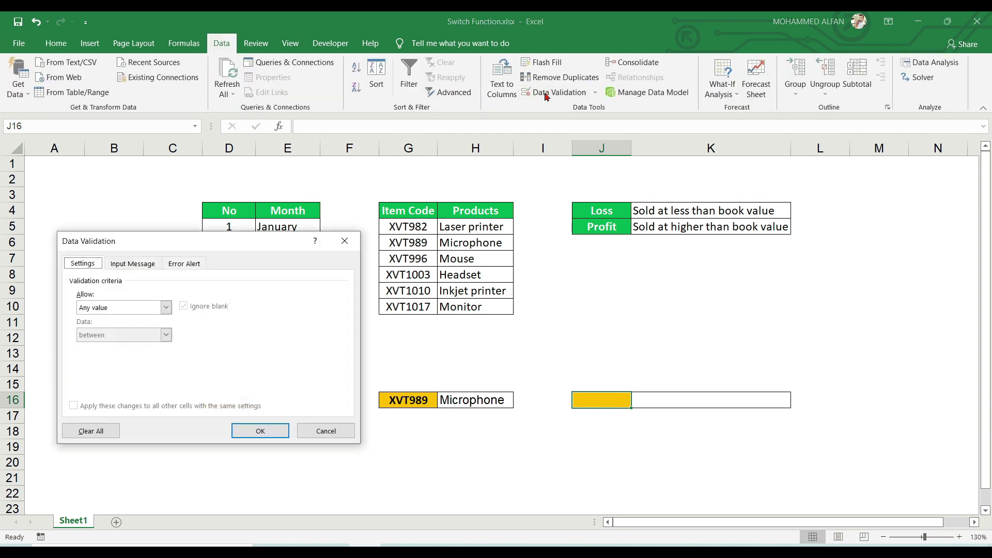
{"action": "left_click", "coordinate": [165, 308]}
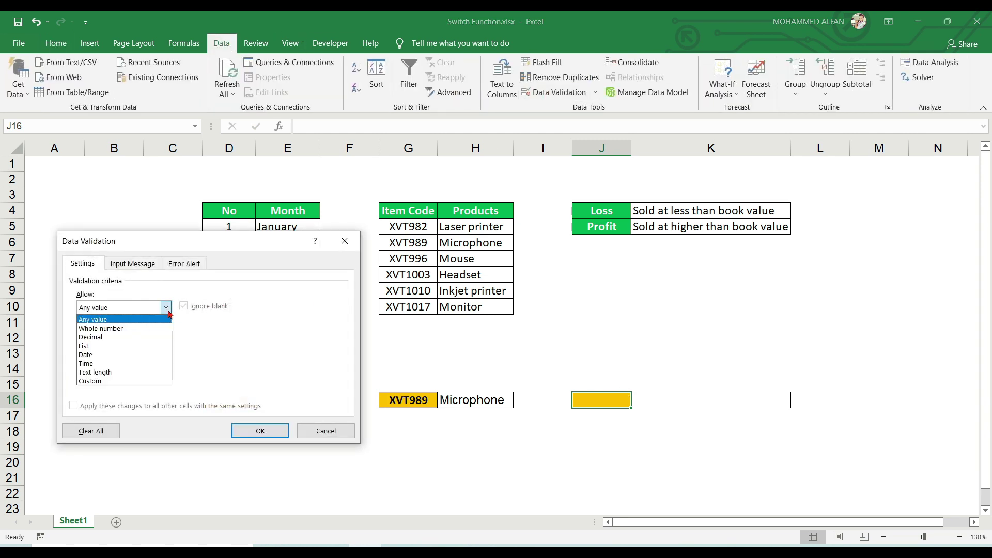
{"action": "left_click", "coordinate": [116, 344]}
{"action": "left_click", "coordinate": [263, 361]}
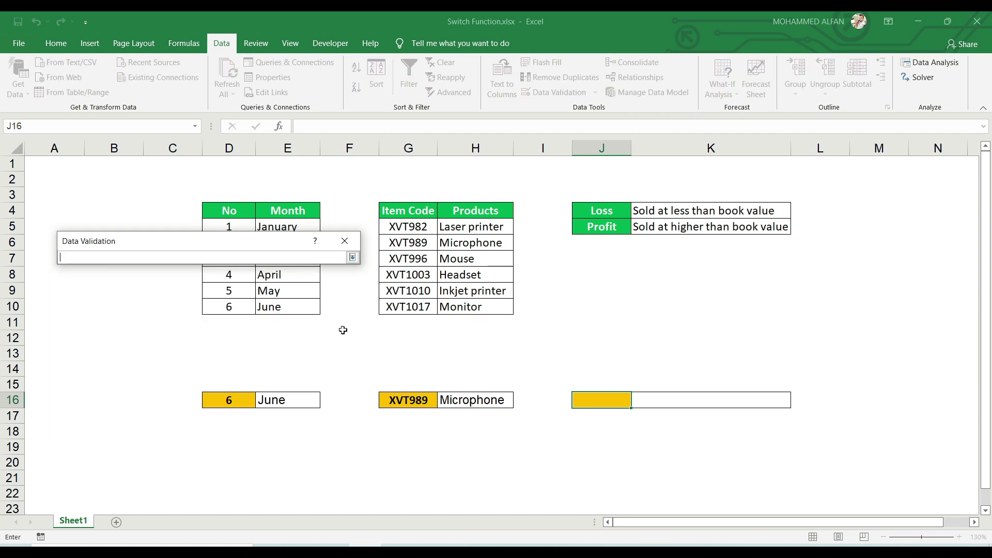
{"action": "left_click_drag", "start_coordinate": [587, 216], "coordinate": [568, 237]}
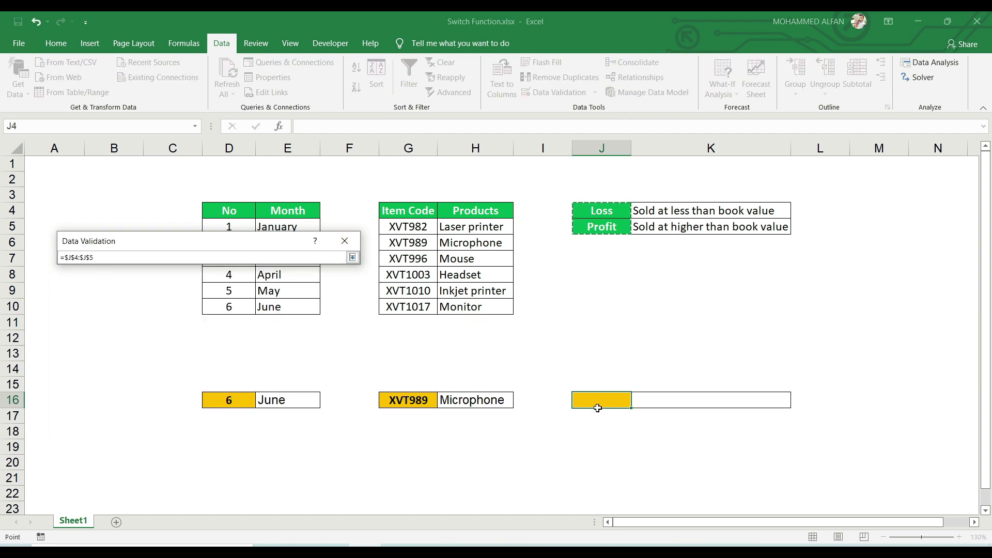
{"action": "left_click", "coordinate": [352, 258]}
{"action": "left_click", "coordinate": [258, 429]}
- Test J16's dropdown by choosing Loss, then Profit, and leaving it on Loss
{"action": "left_click", "coordinate": [637, 401]}
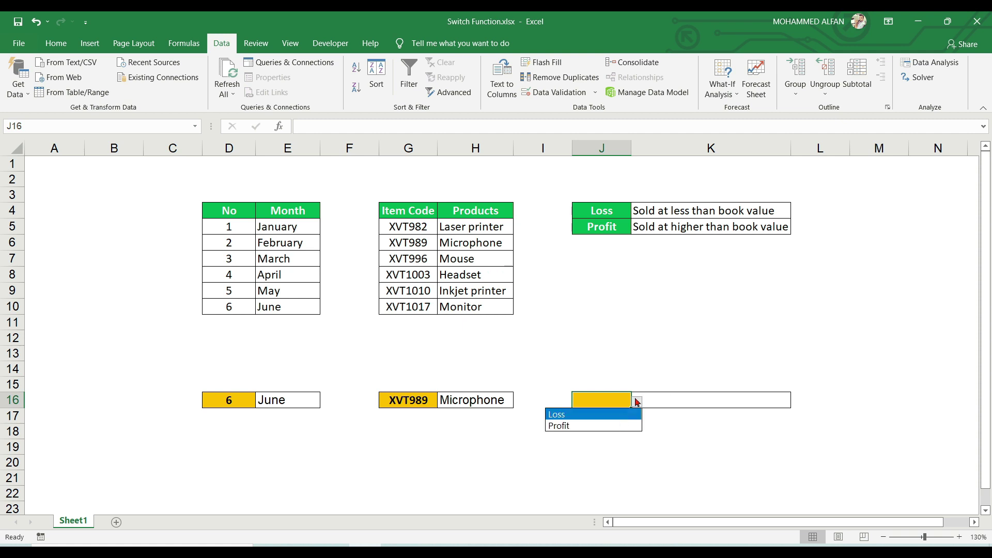
{"action": "left_click", "coordinate": [604, 415]}
{"action": "left_click", "coordinate": [637, 401]}
{"action": "left_click", "coordinate": [620, 425]}
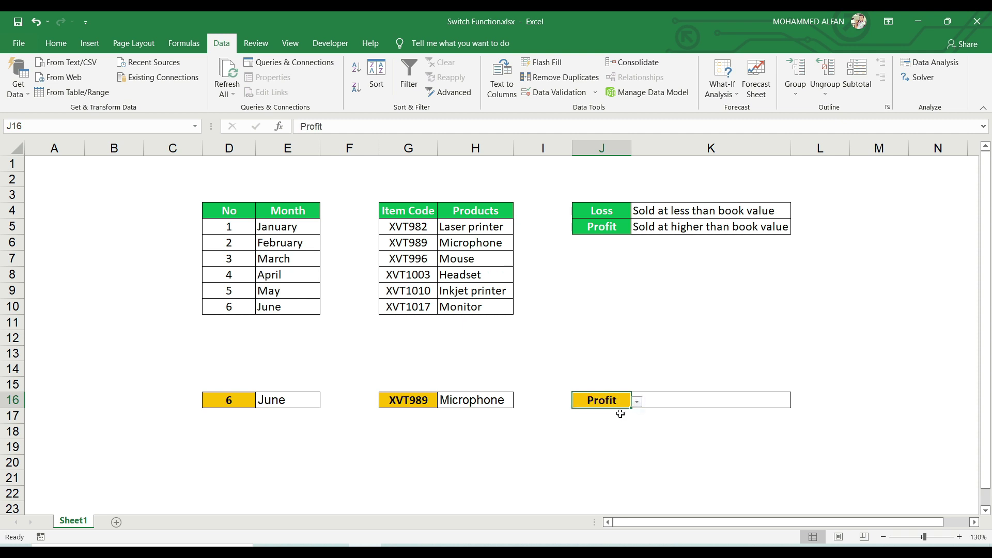
{"action": "left_click", "coordinate": [637, 401]}
{"action": "left_click", "coordinate": [615, 414]}
{"action": "left_click", "coordinate": [693, 402]}
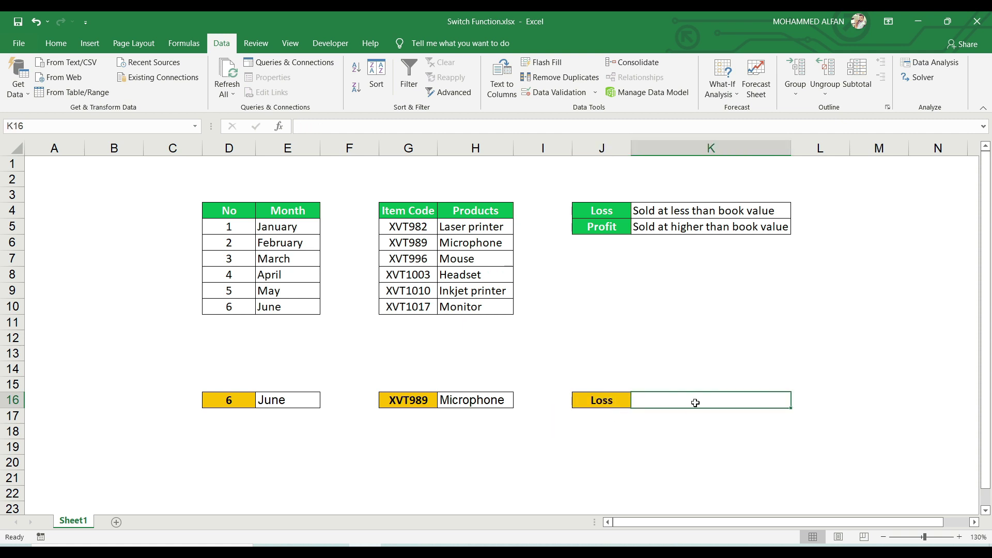
- Enter =SWITCH(J16,J4,K4,J5,K5) in K16, returning 'Sold at less than book value' for Loss
{"action": "type", "text": "=sw"}
{"action": "key", "text": "Tab"}
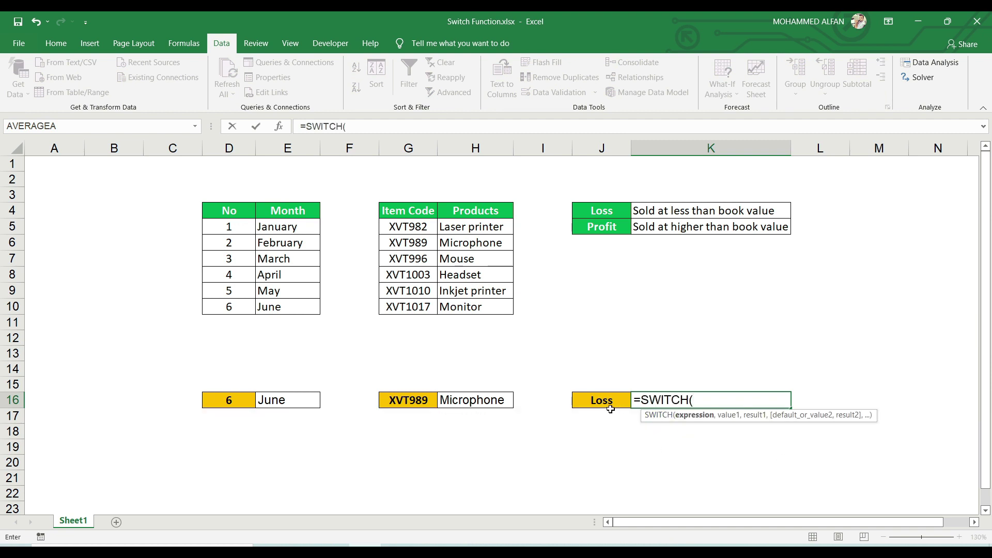
{"action": "left_click", "coordinate": [605, 400]}
{"action": "type", "text": ","}
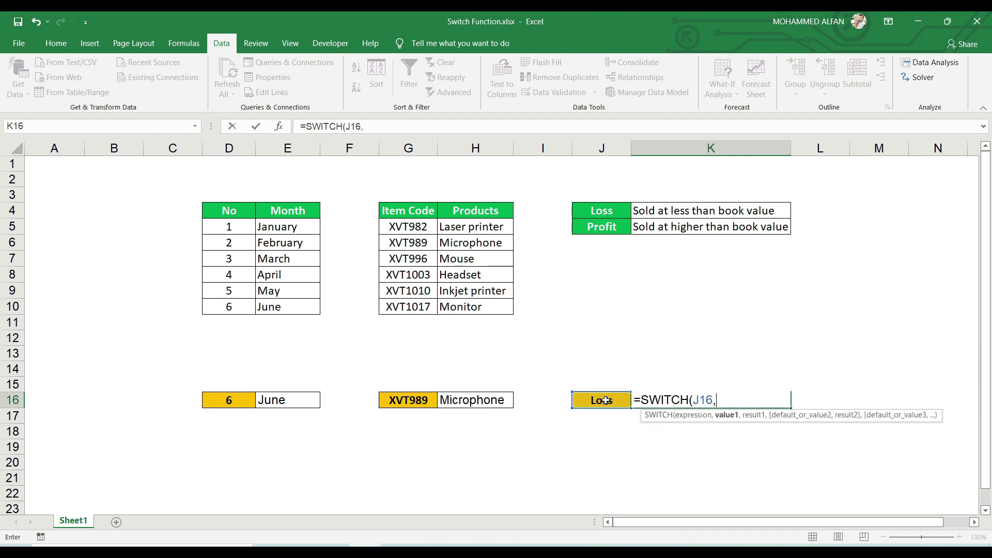
{"action": "left_click", "coordinate": [597, 210]}
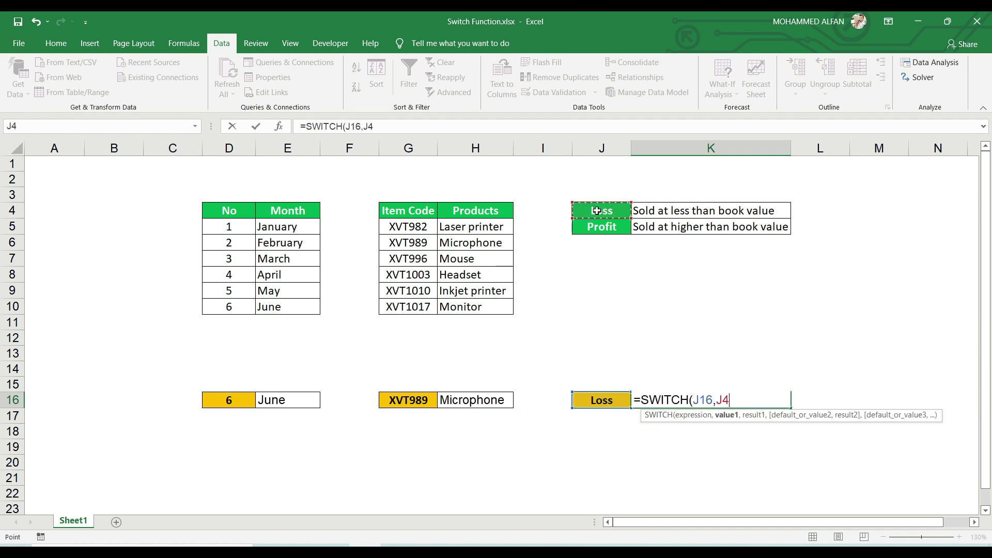
{"action": "type", "text": ","}
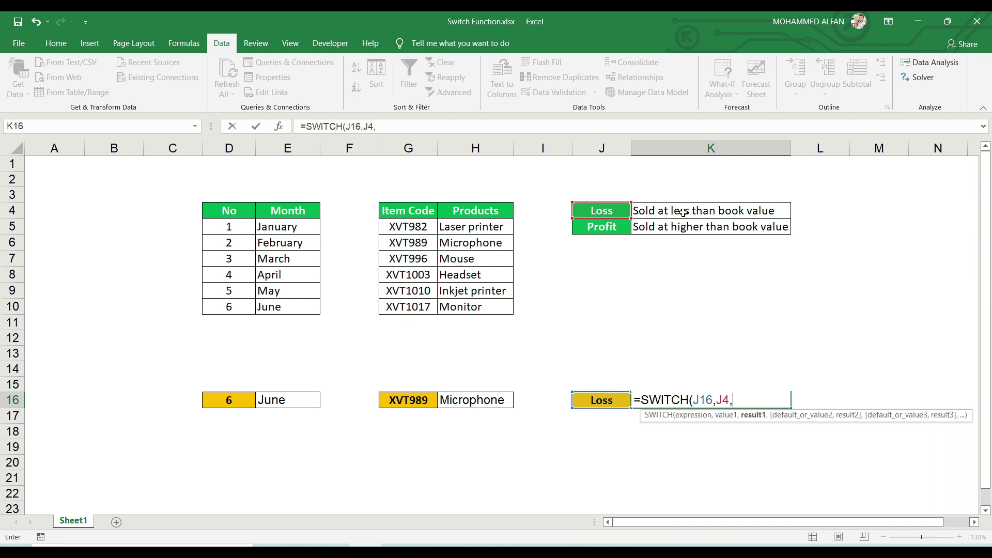
{"action": "left_click", "coordinate": [683, 212]}
{"action": "type", "text": ","}
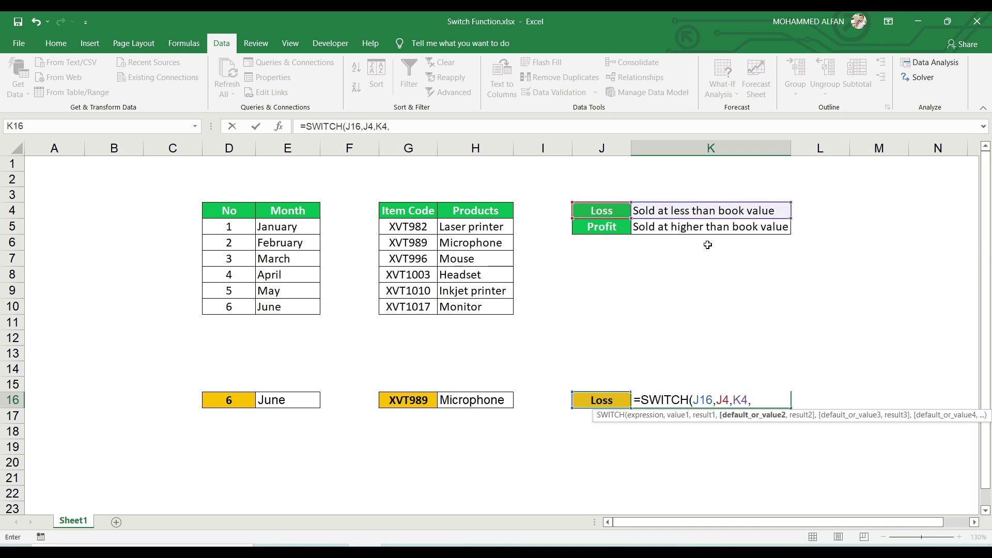
{"action": "left_click", "coordinate": [607, 227]}
{"action": "type", "text": ","}
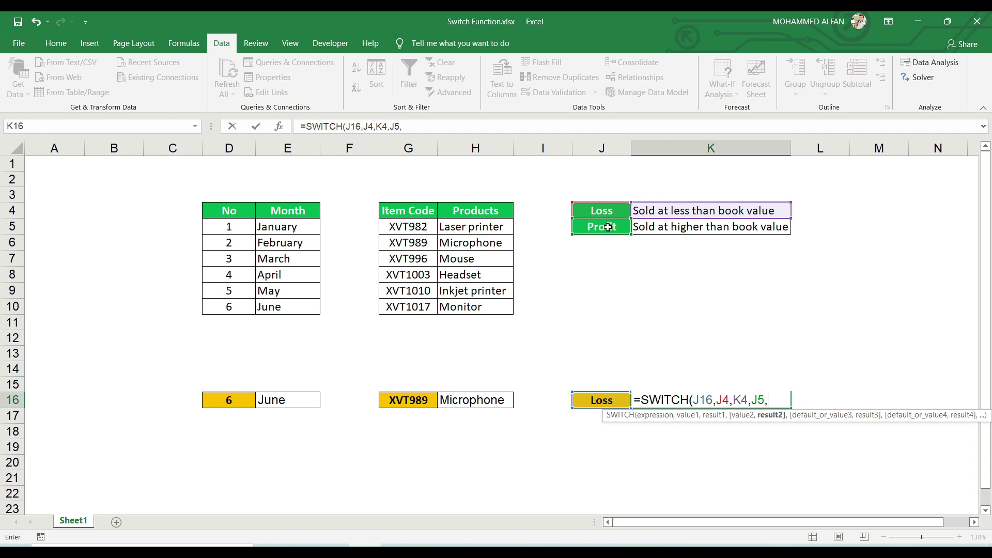
{"action": "left_click", "coordinate": [651, 227]}
{"action": "type", "text": ")"}
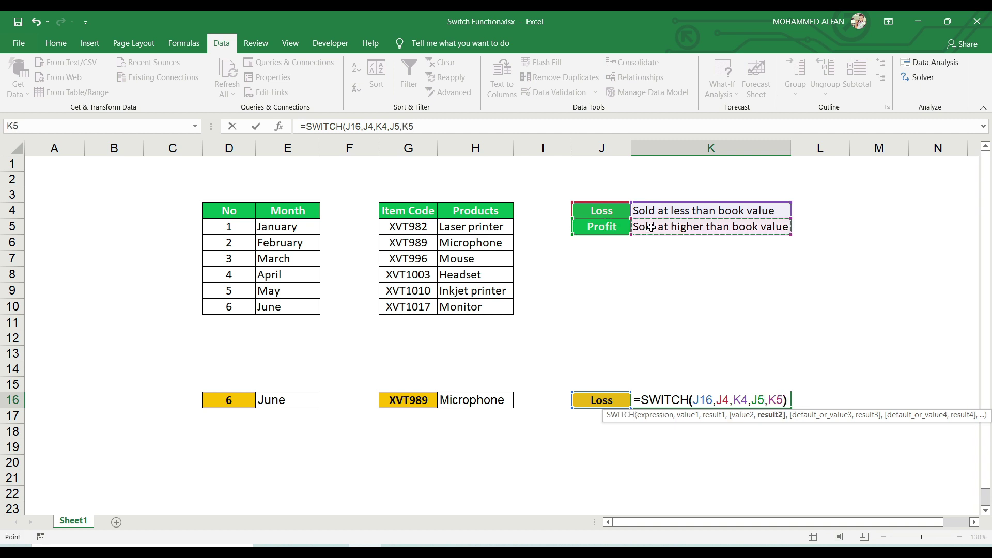
{"action": "key", "text": "Return"}
{"action": "left_click", "coordinate": [695, 402]}
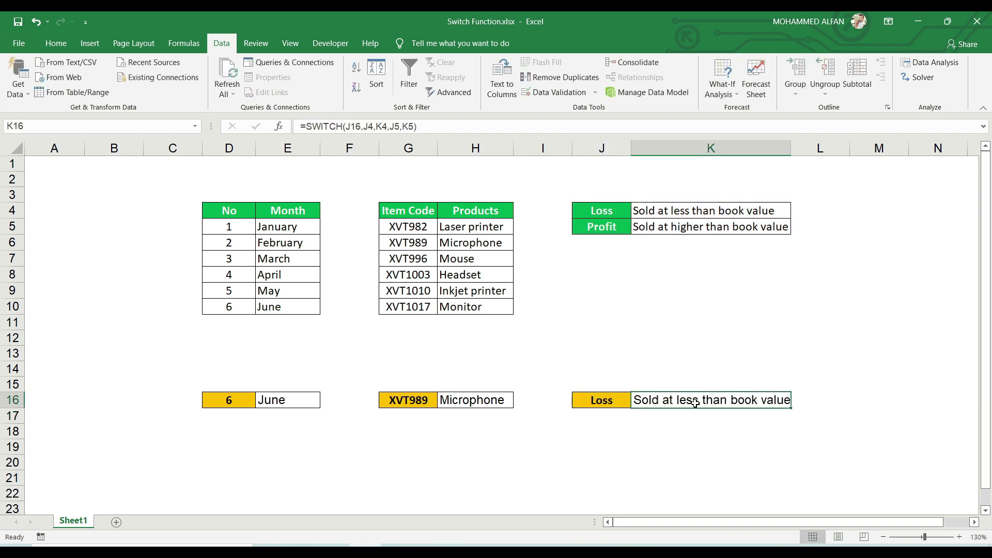
- Set J16 to Profit so K16 reads 'Sold at higher than book value', and widen column K
{"action": "left_click", "coordinate": [614, 401]}
{"action": "left_click", "coordinate": [636, 402]}
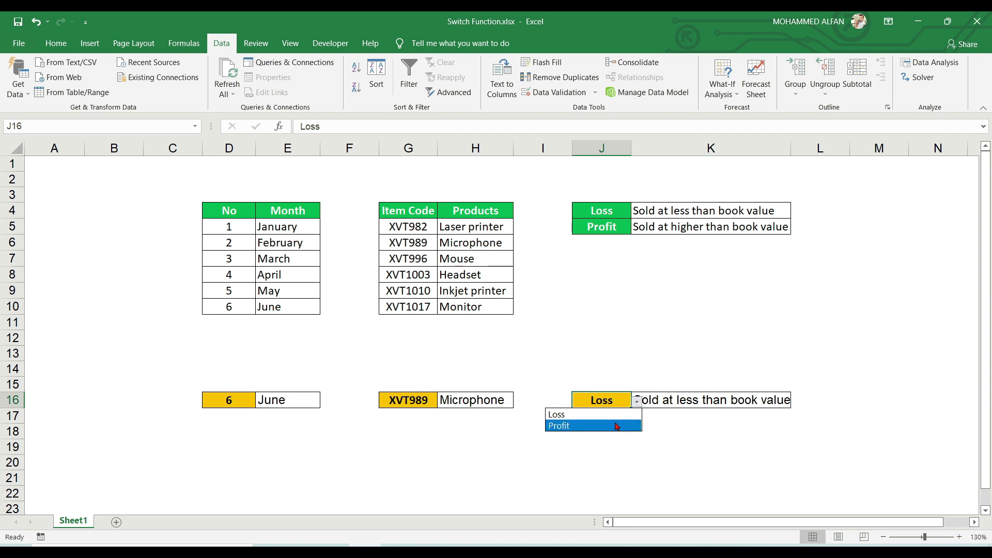
{"action": "left_click", "coordinate": [616, 426]}
{"action": "left_click_drag", "start_coordinate": [789, 149], "coordinate": [809, 150]}
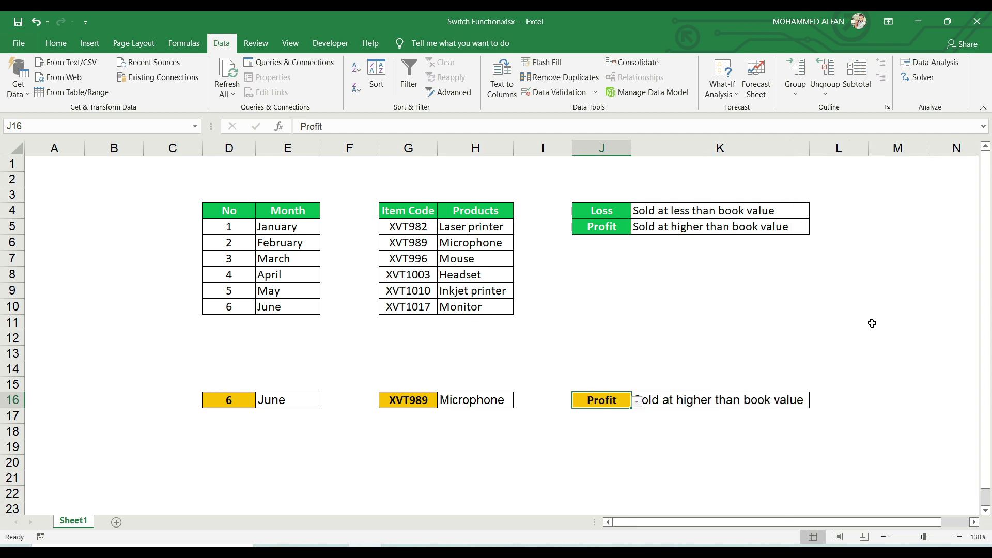
{"action": "left_click", "coordinate": [857, 321]}
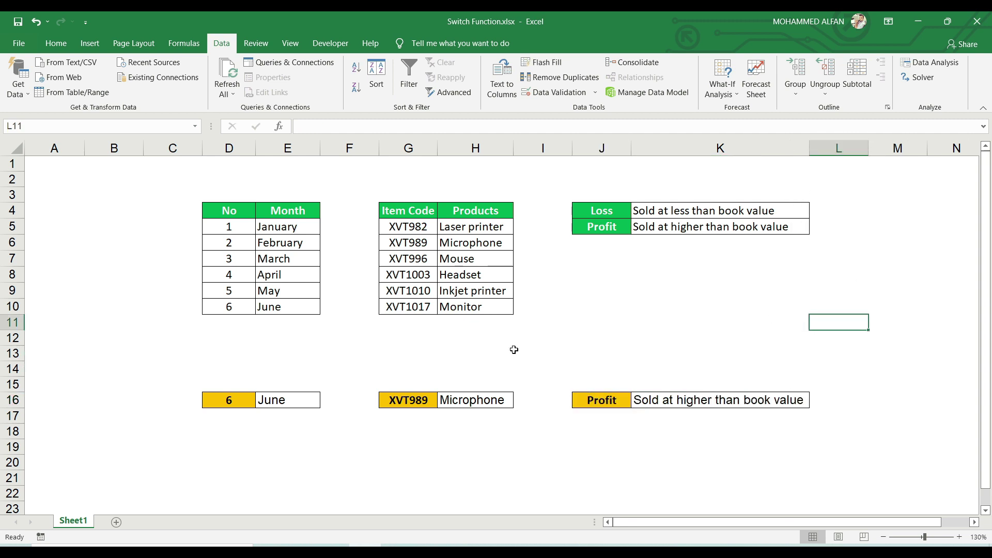